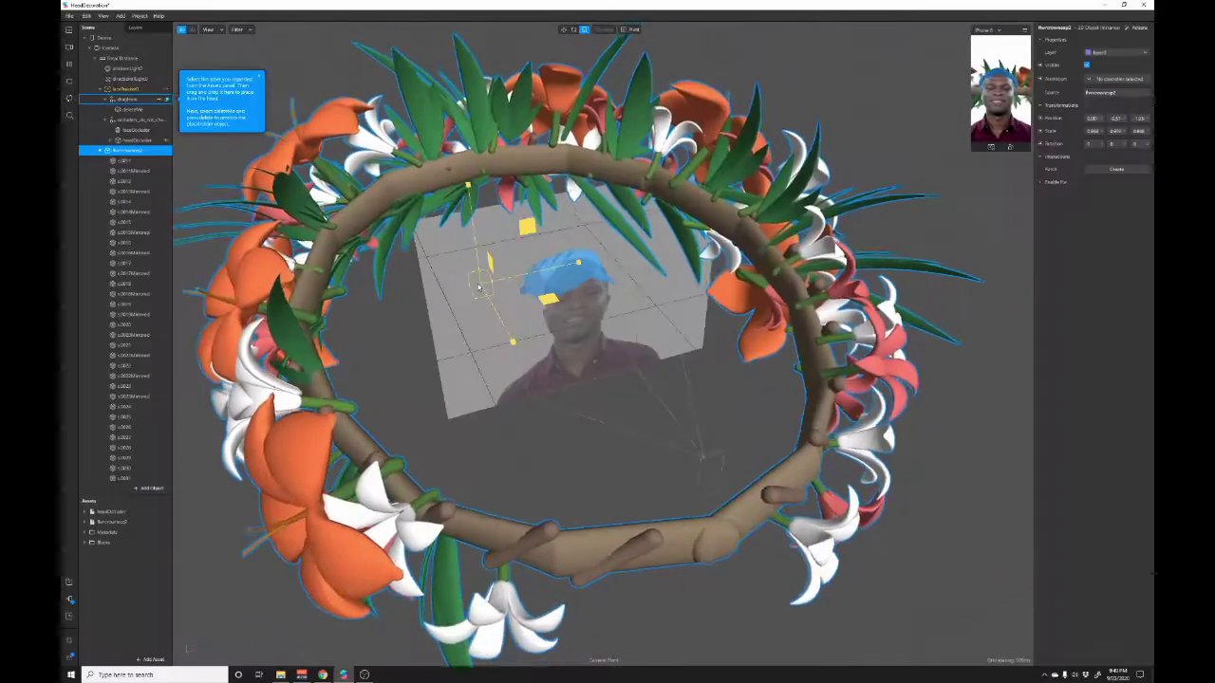
Scale the flower crown down uniformly around the head in the viewport.
drag(421, 282, 388, 281)
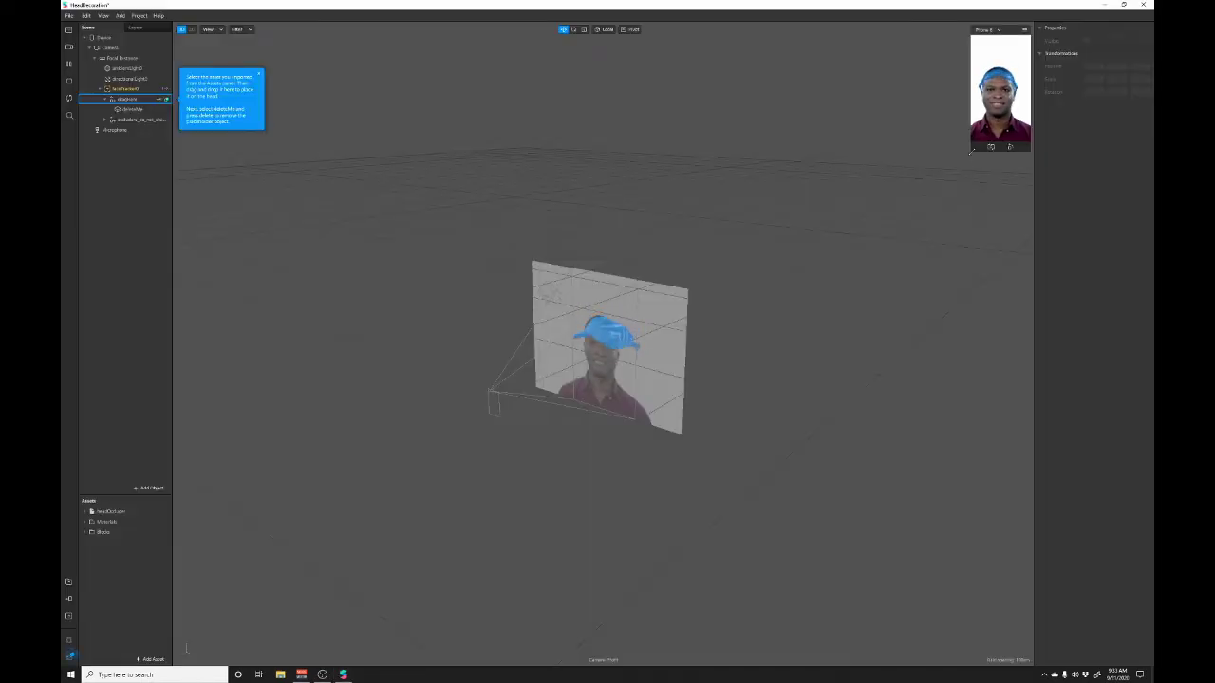
Enlarge the simulator preview and switch its video from the default sample face to another face and the HD webcam.
drag(971, 150, 772, 373)
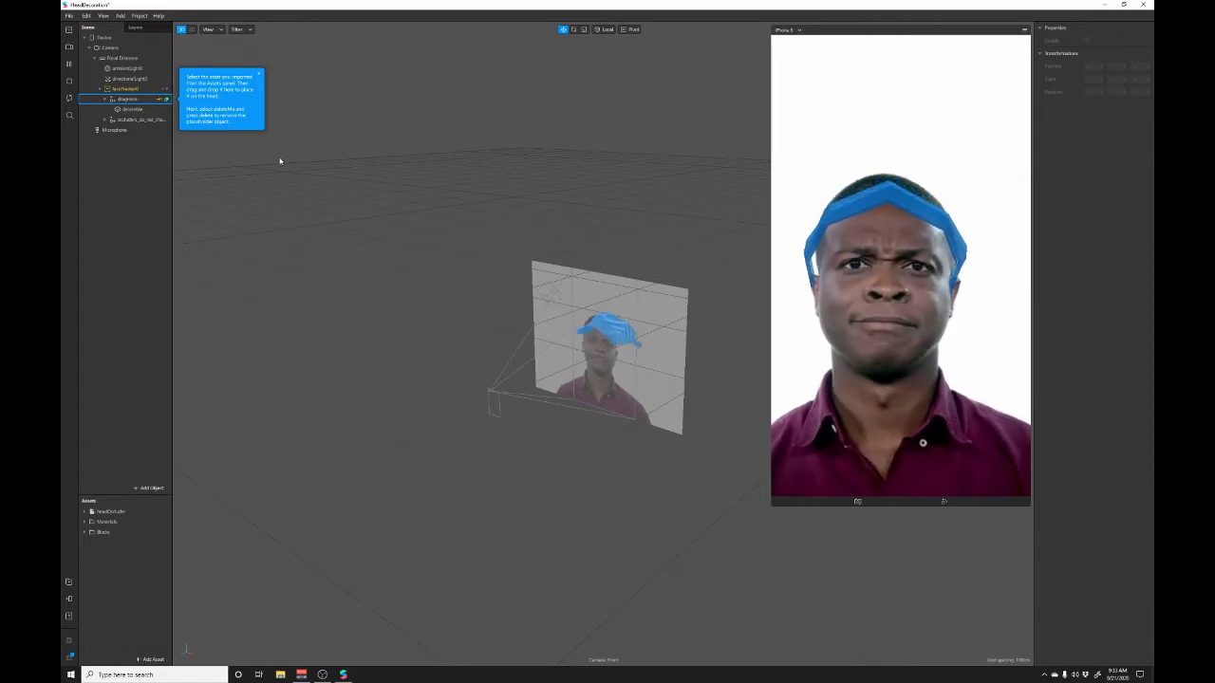
click(71, 47)
click(116, 94)
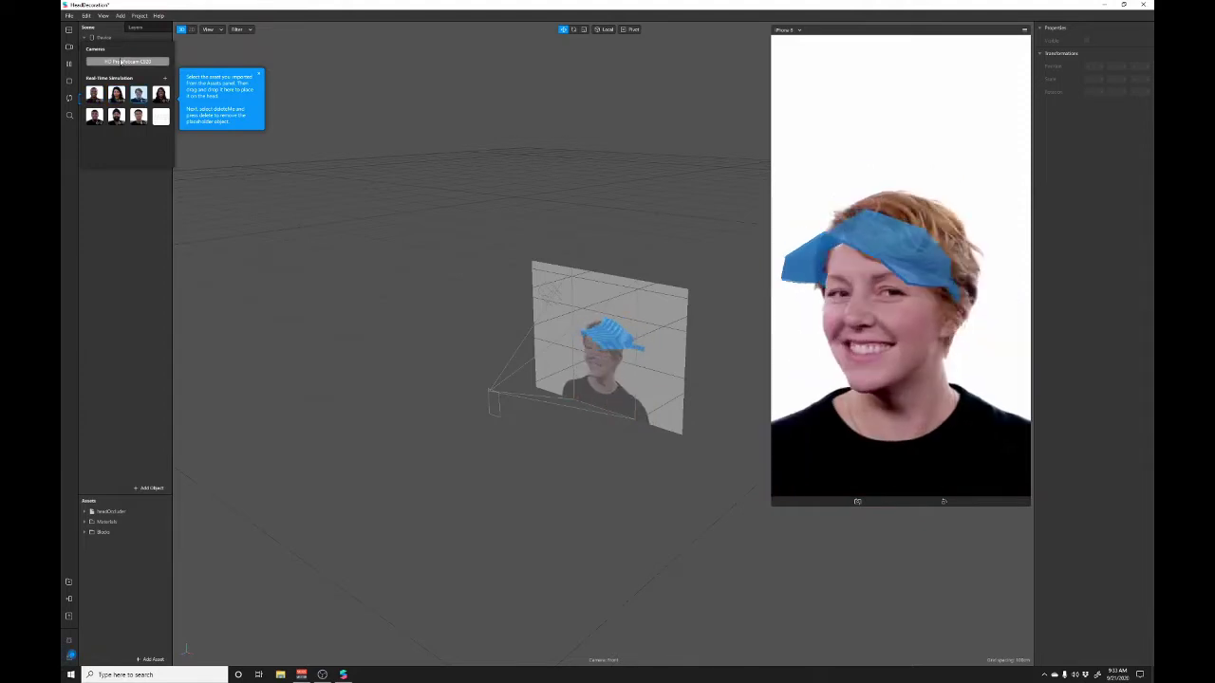
Select the dragHere object and examine from several angles how the blue placeholder follows the tracked head.
click(543, 303)
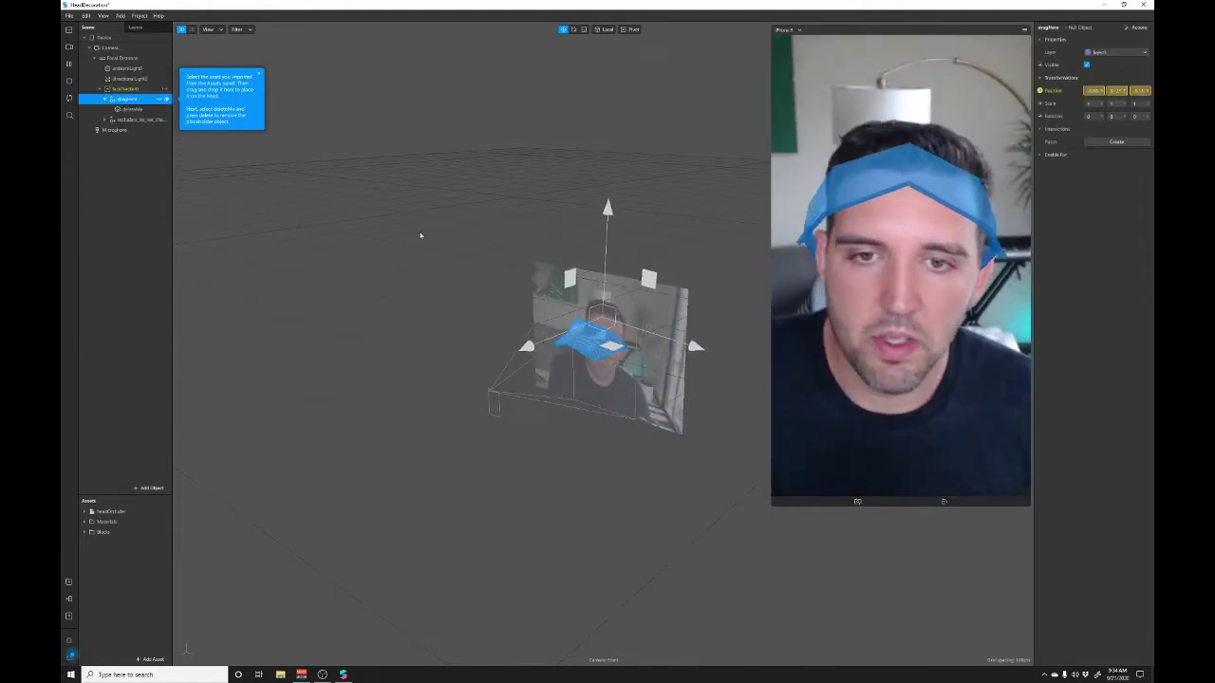
scroll(602, 328, up, 5)
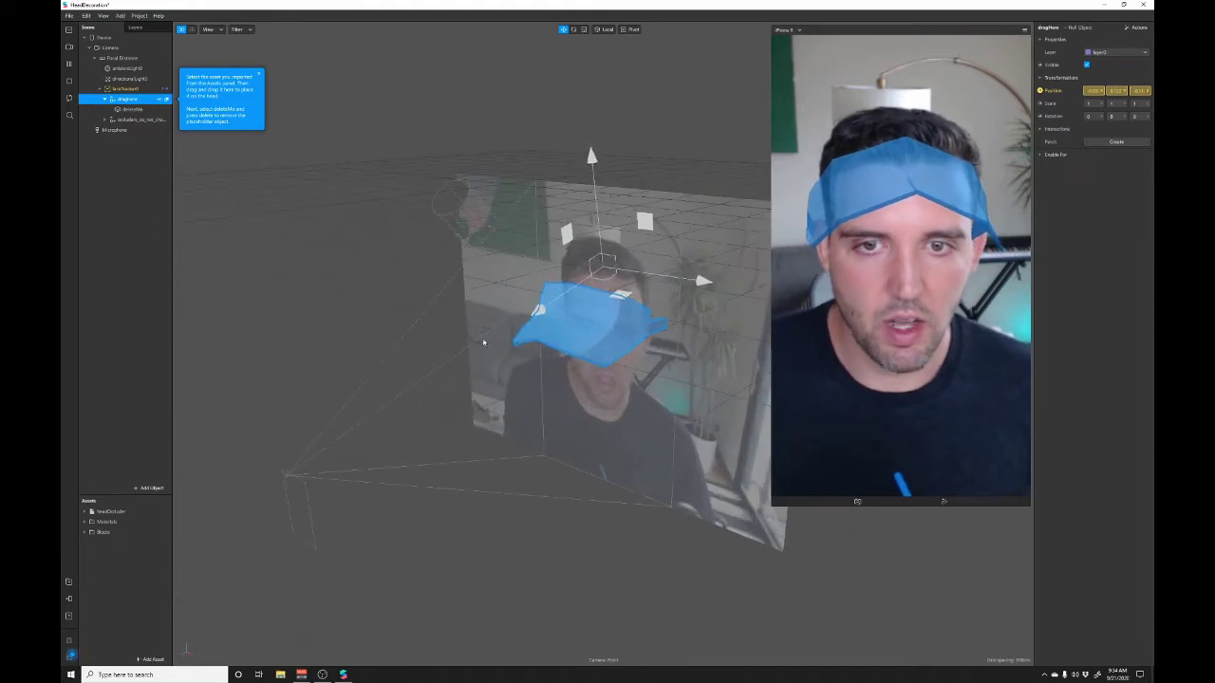
right_drag(485, 342, 547, 325)
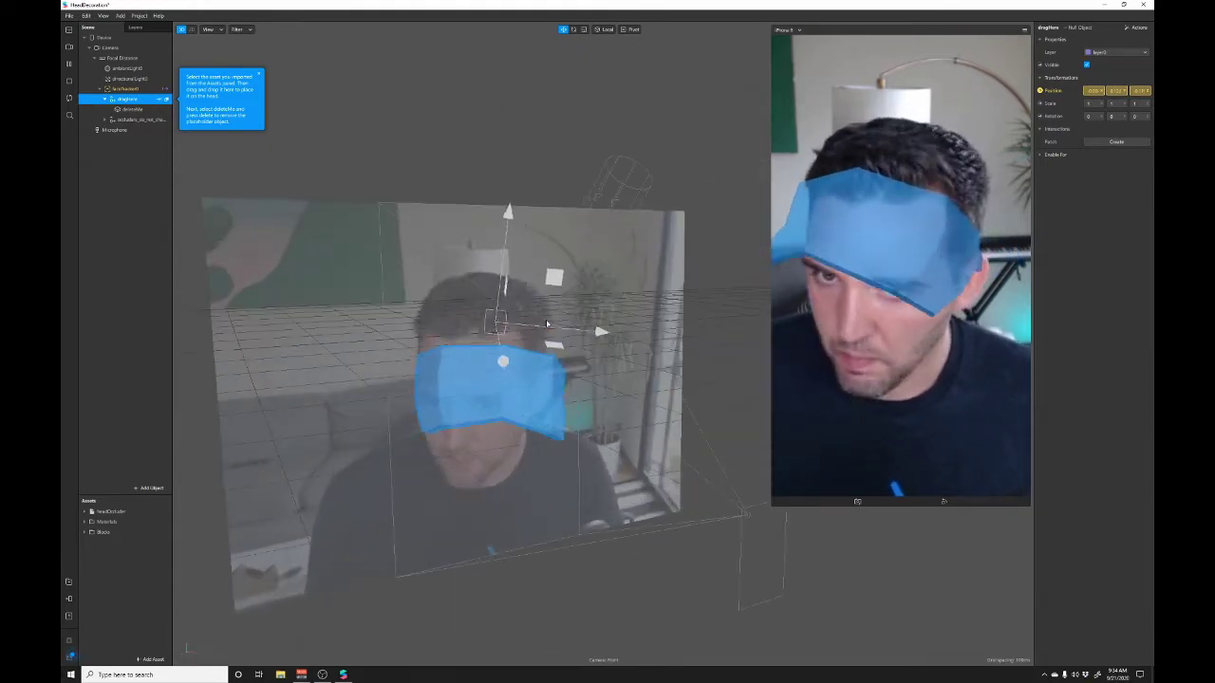
drag(547, 324, 499, 315)
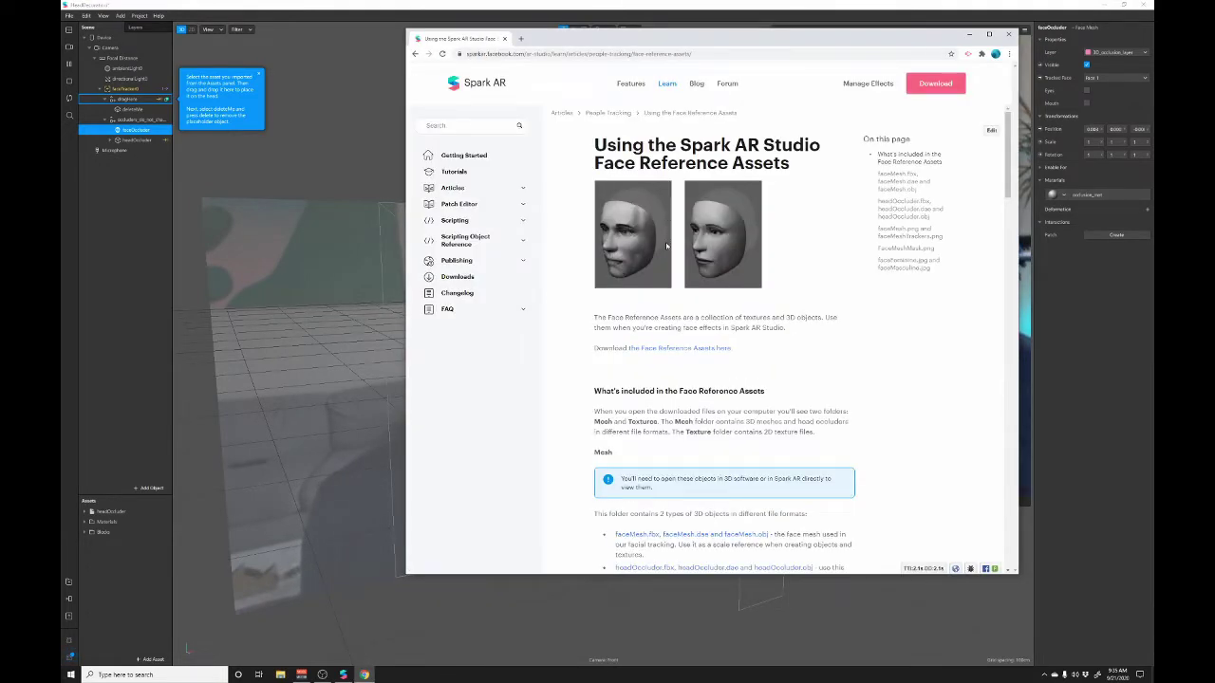
Review the Face Reference Assets article for the included meshes, textures and download link.
scroll(652, 389, down, 3)
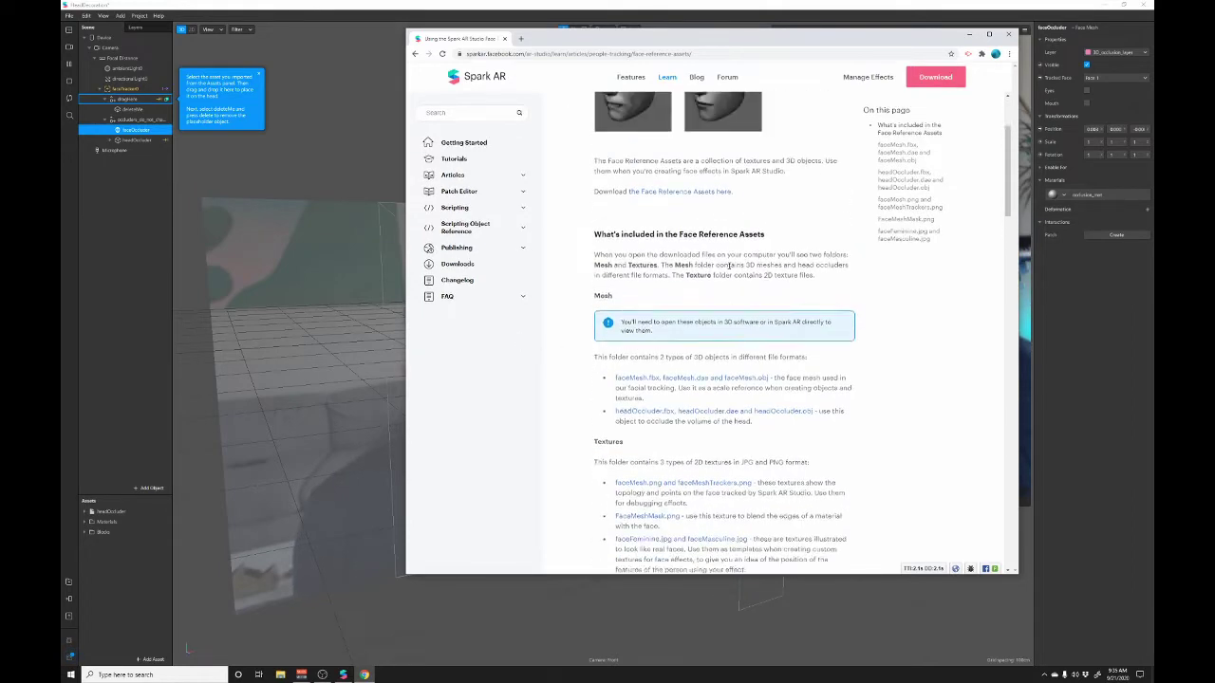
scroll(723, 273, up, 3)
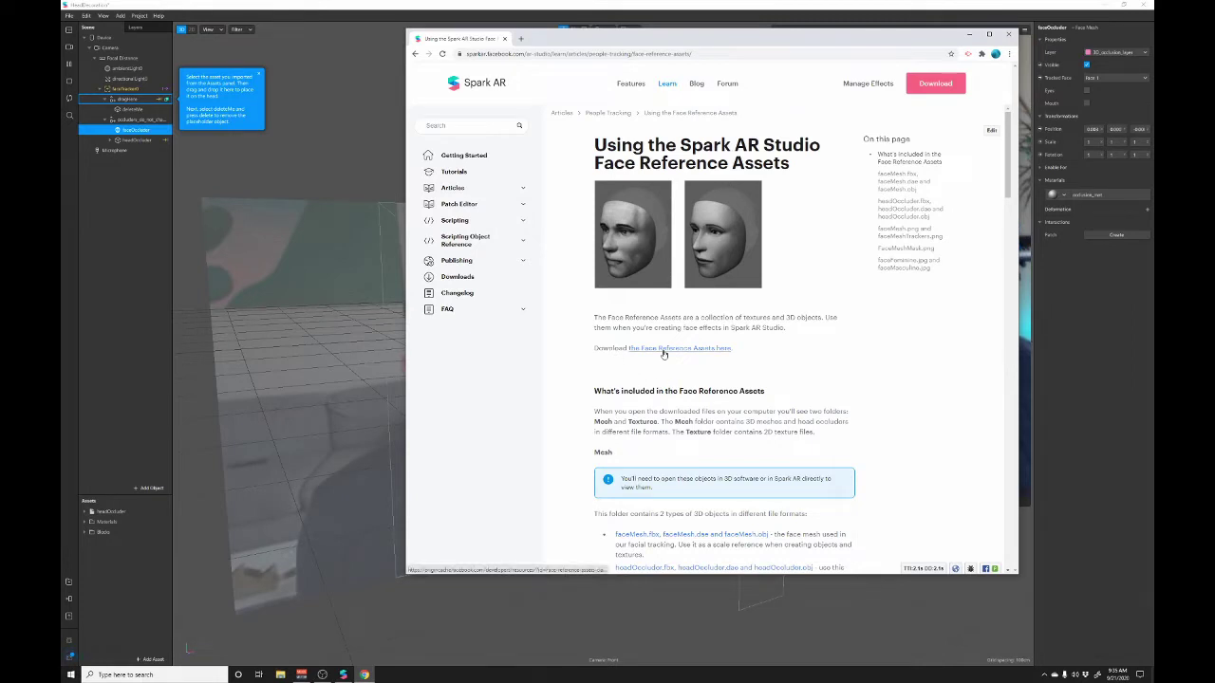
Open the Landing Pad site in a new browser tab and go into the FlowerCrown folder.
click(520, 39)
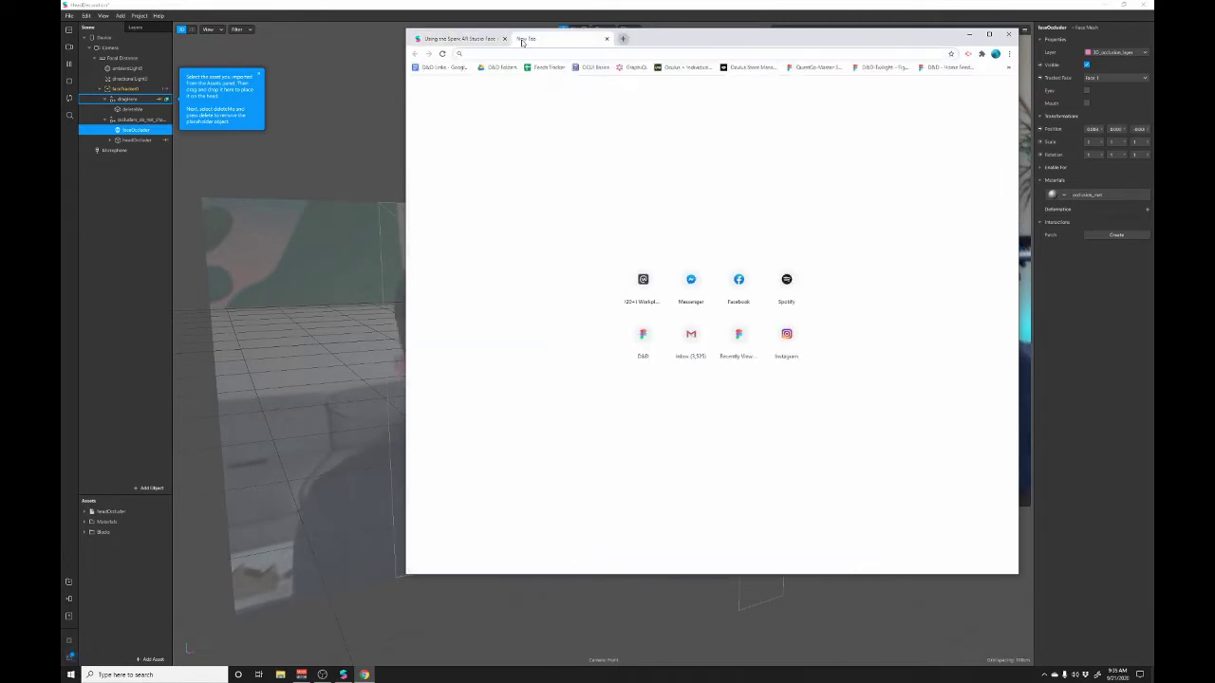
text(land)
key(Return)
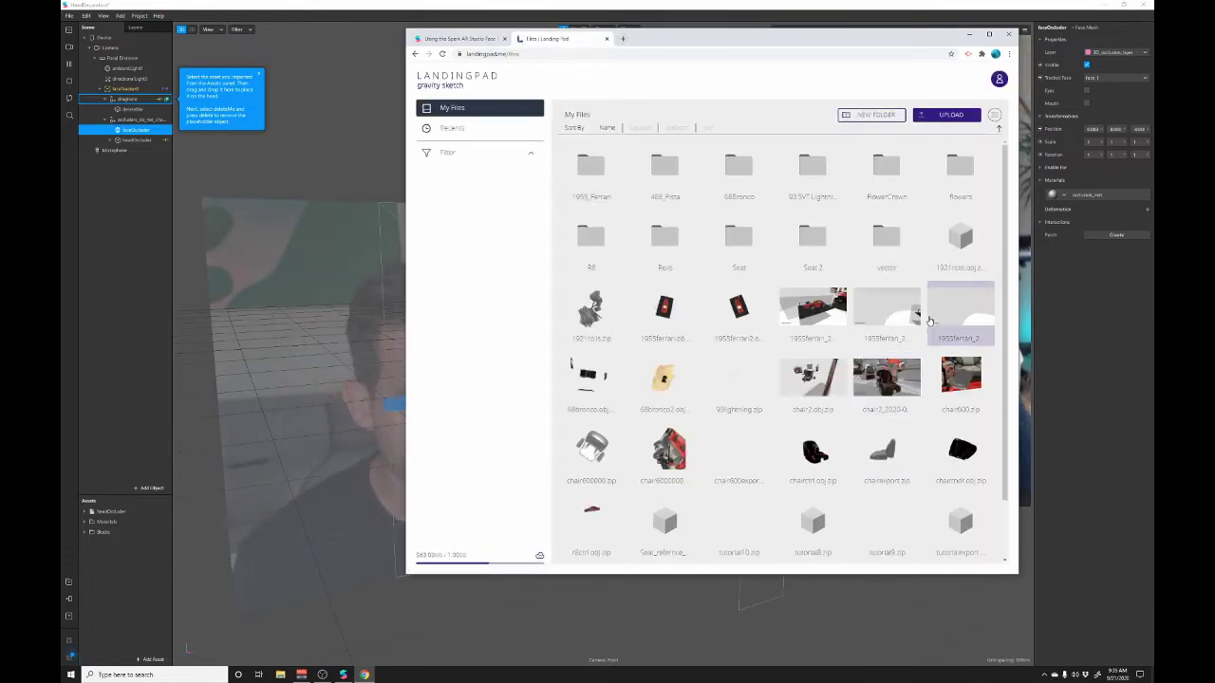
click(895, 171)
double_click(890, 175)
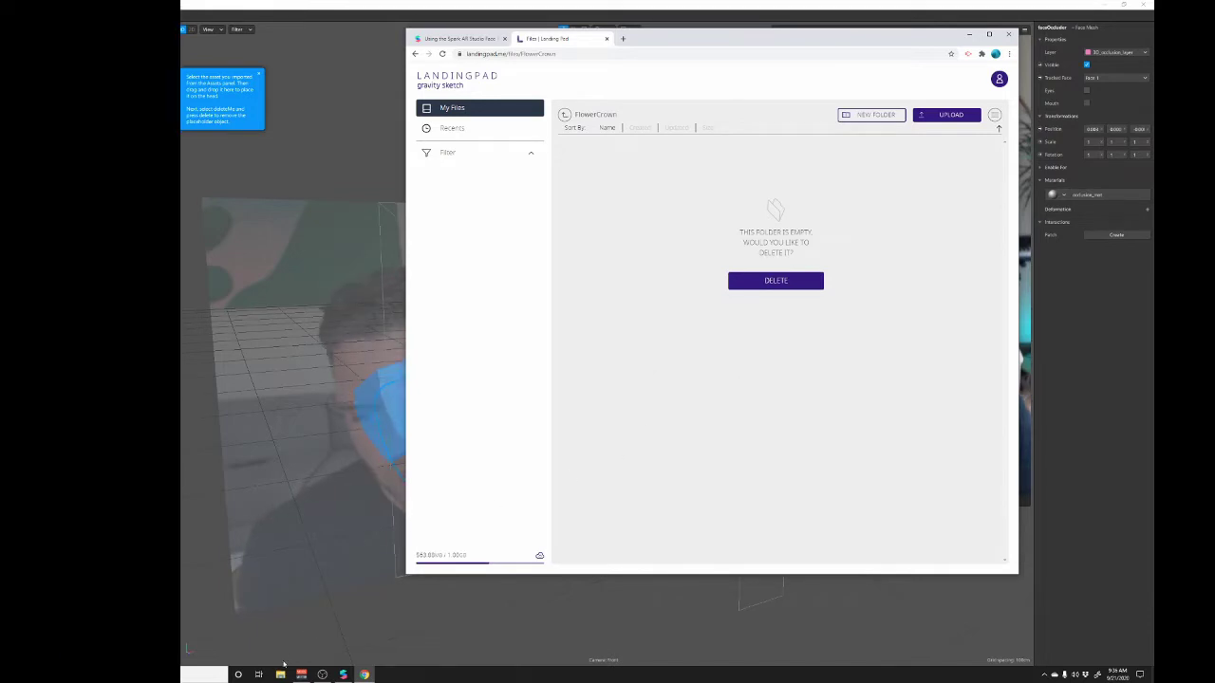
Upload headOccluder.obj from the reference assets' Mesh folder into the FlowerCrown folder.
key(super+e)
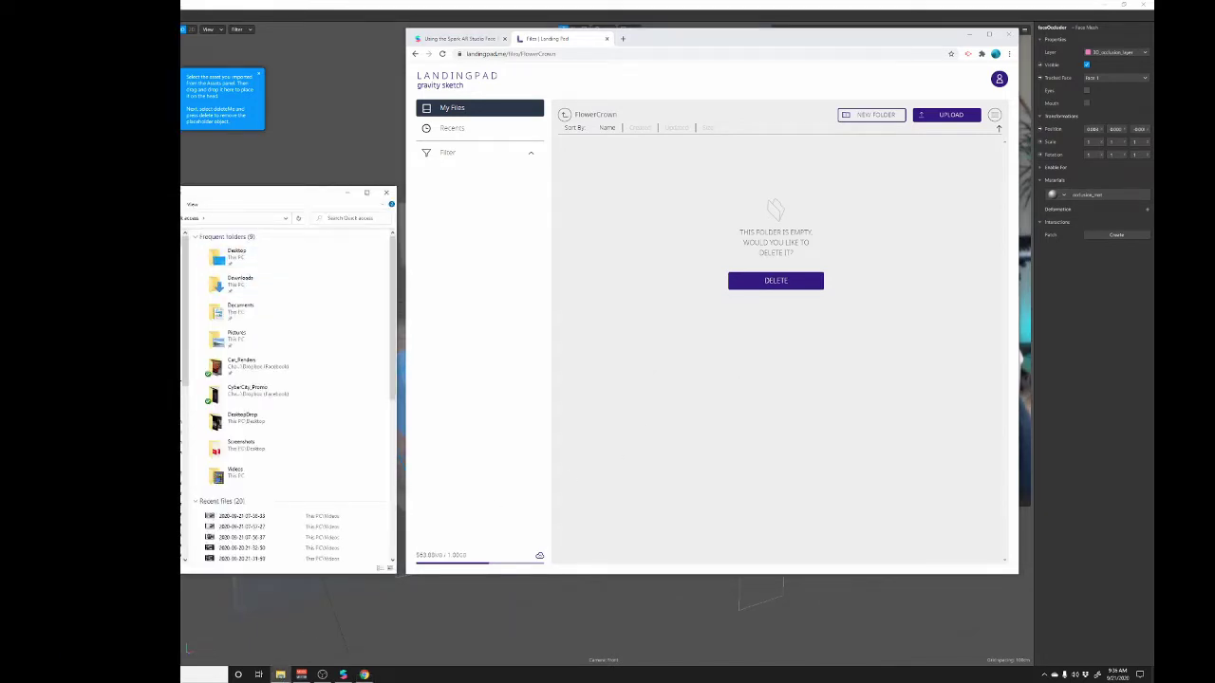
double_click(230, 251)
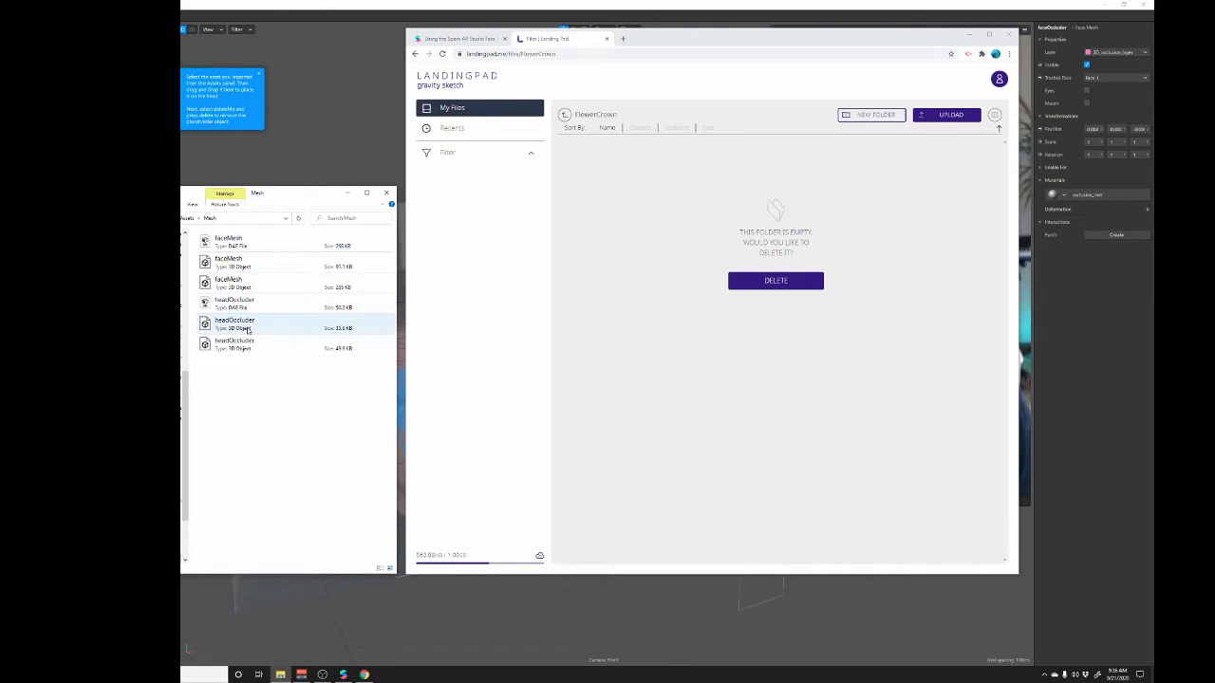
drag(229, 363, 655, 332)
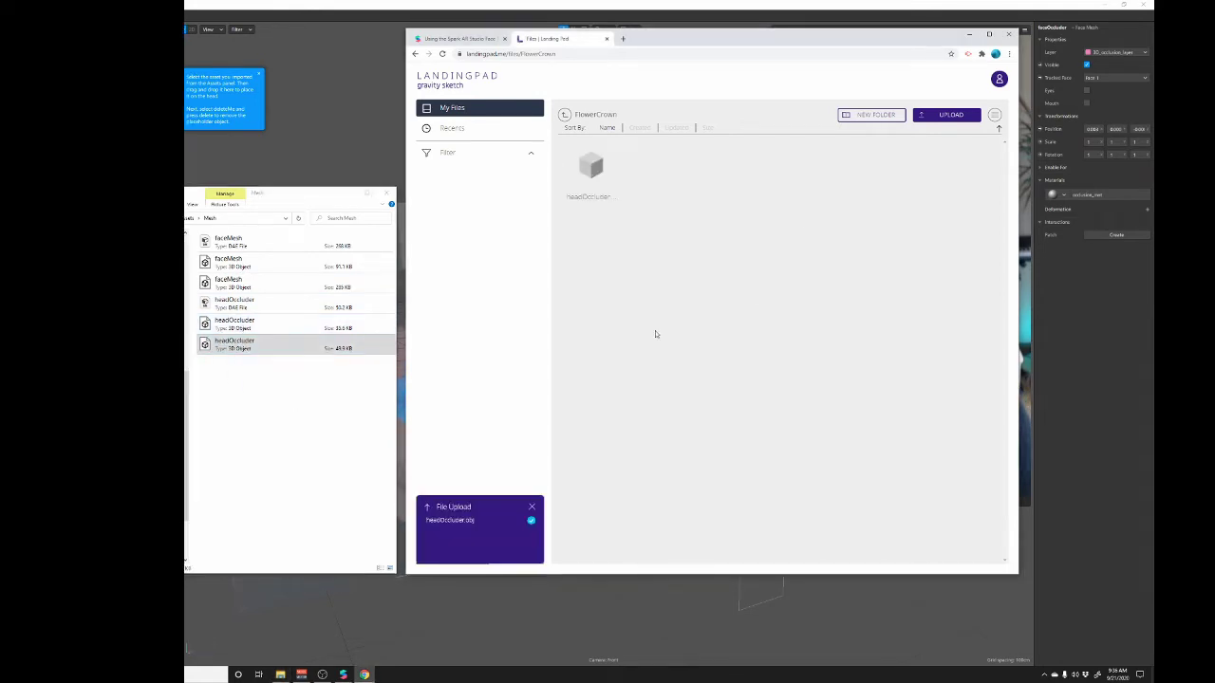
Preview the uploaded headOccluder.obj in the online 3D viewer and inspect it from another angle.
click(592, 163)
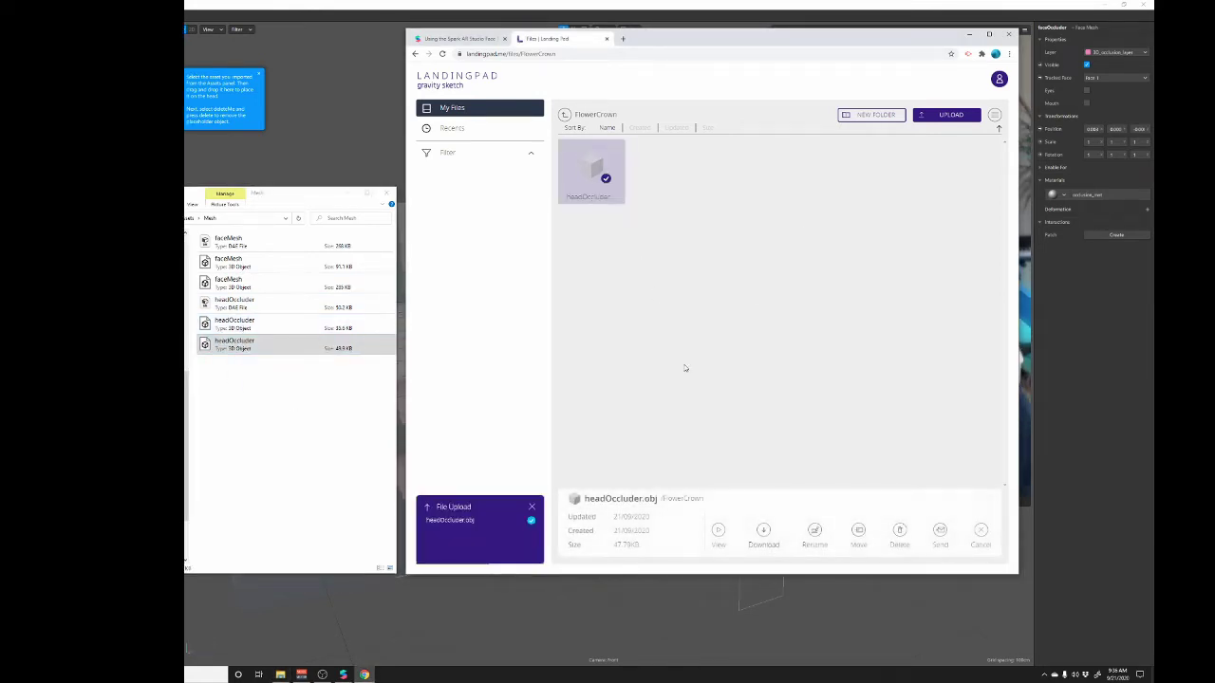
double_click(592, 176)
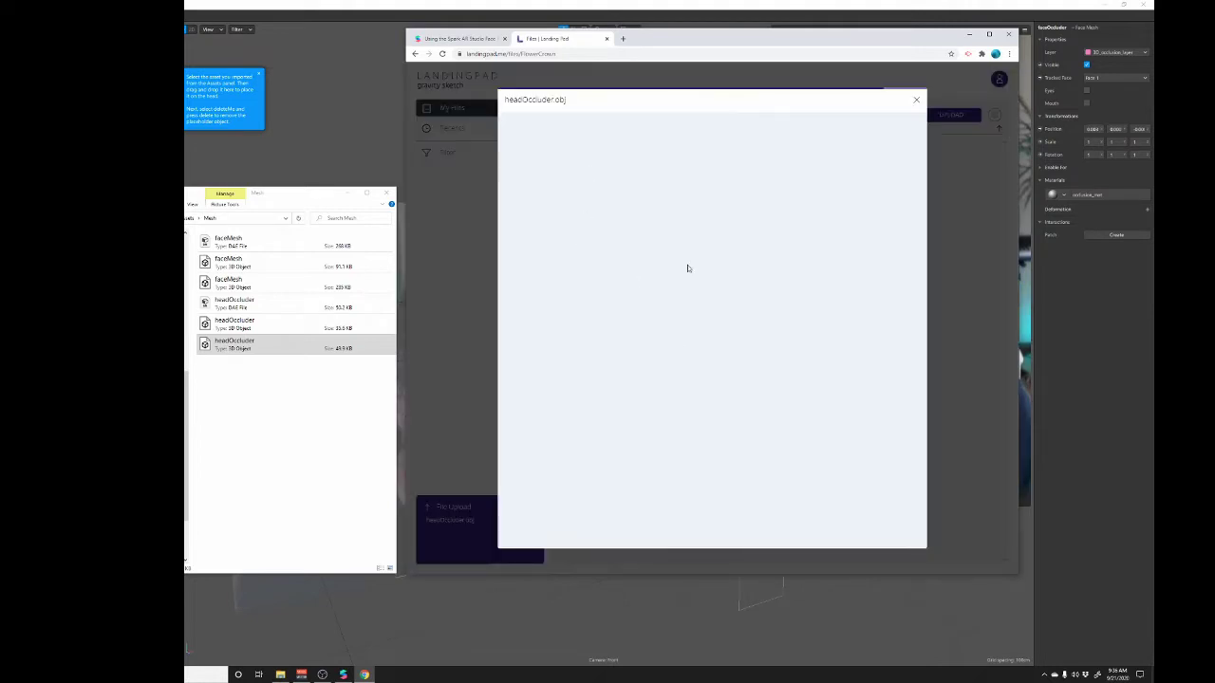
drag(732, 285, 868, 302)
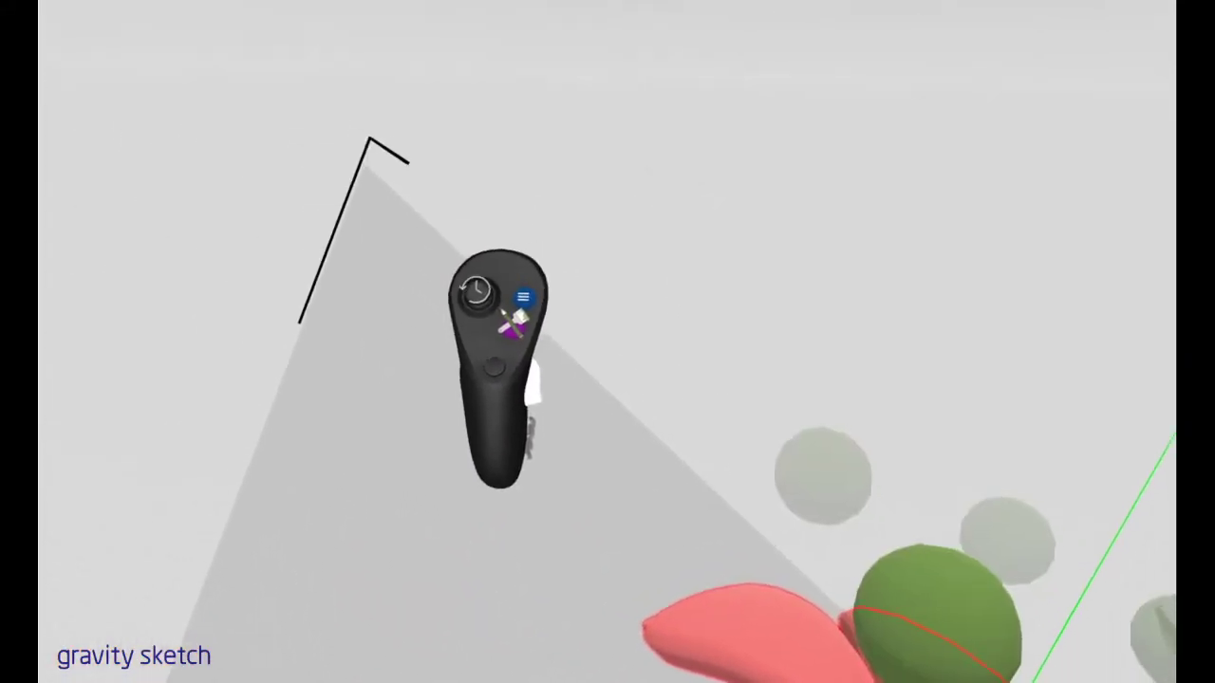
In Gravity Sketch, lower the stroke tool's Polar Symmetry and adjust the flower's red colour.
click(662, 384)
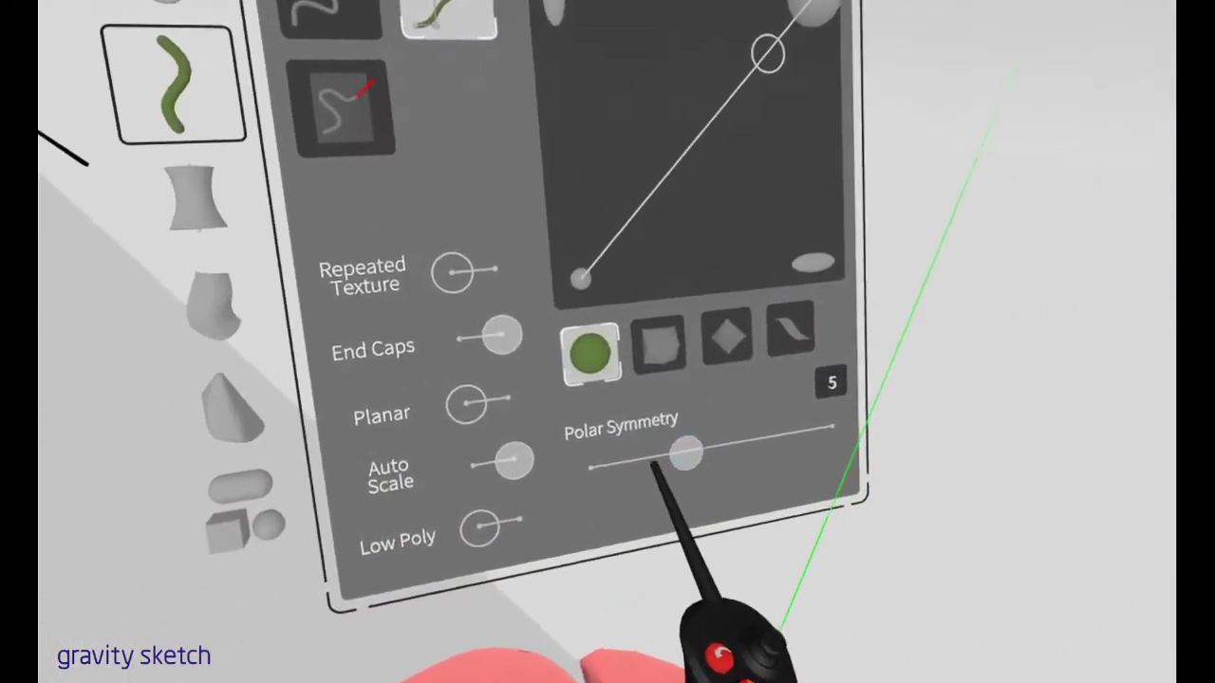
mouse_move(665, 458)
mouse_down()
mouse_move(547, 462)
mouse_move(587, 446)
mouse_up()
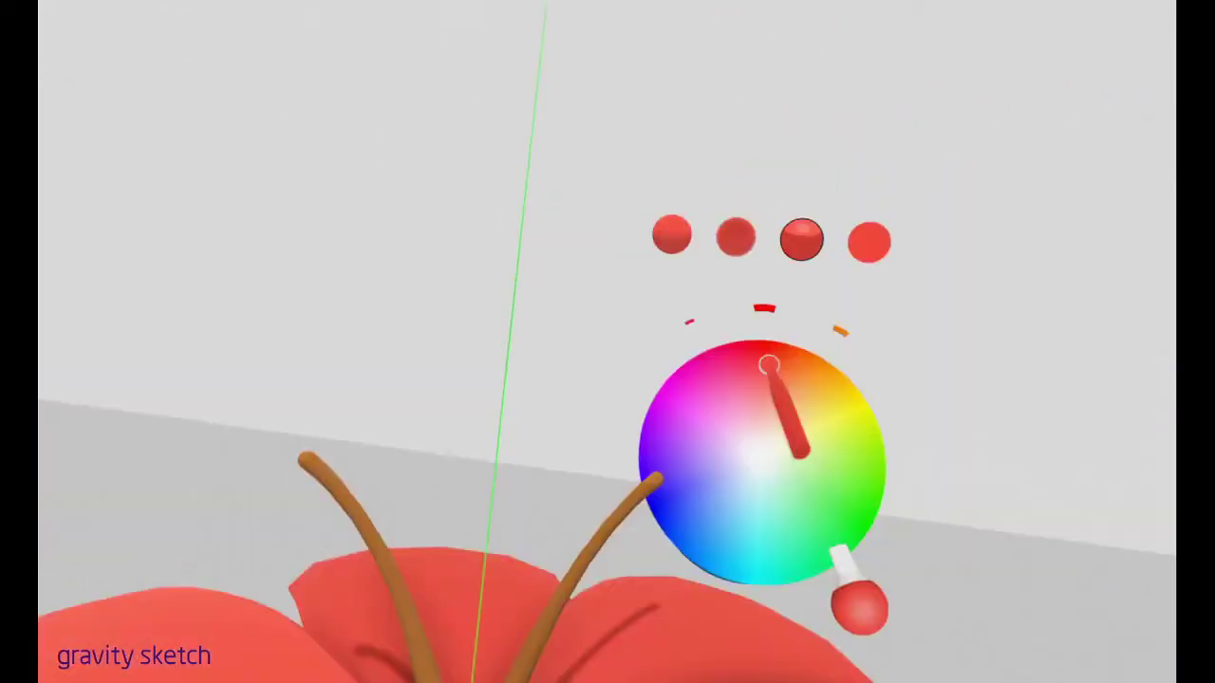
drag(741, 348, 951, 211)
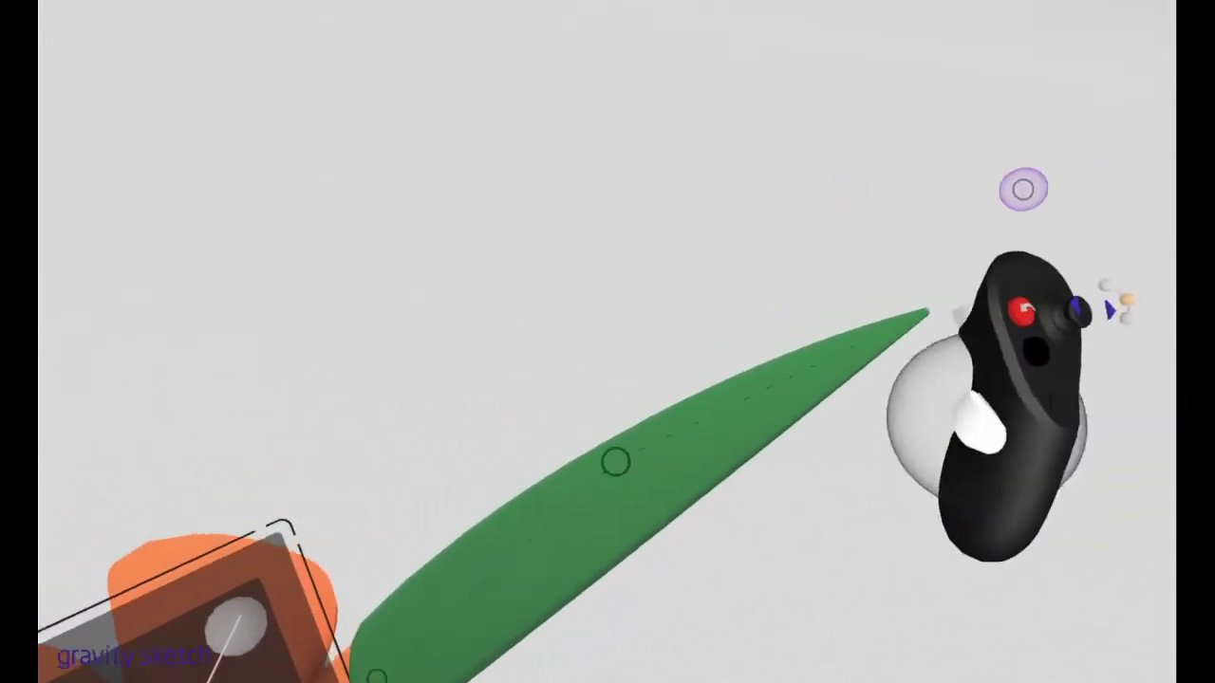
Reshape the tip of the green leaf and position a coral flower on the front of the branch crown.
mouse_move(929, 311)
mouse_down()
mouse_move(827, 377)
mouse_move(949, 387)
mouse_move(800, 361)
mouse_move(875, 351)
mouse_up()
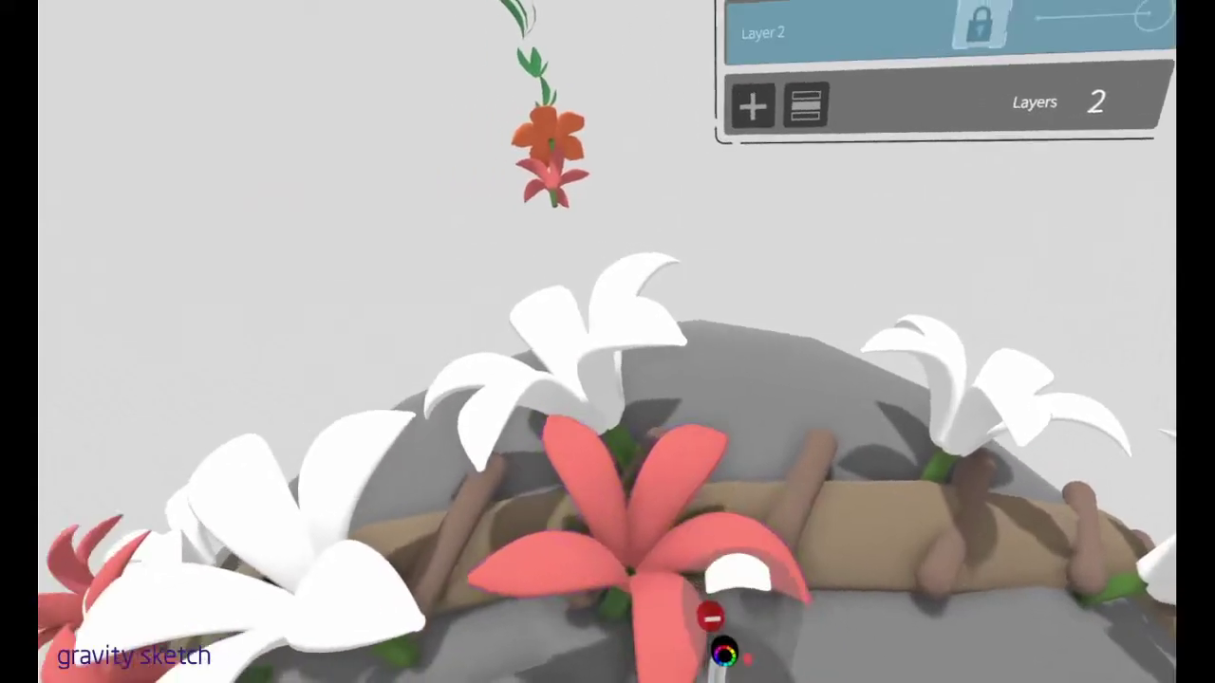
drag(664, 553, 835, 514)
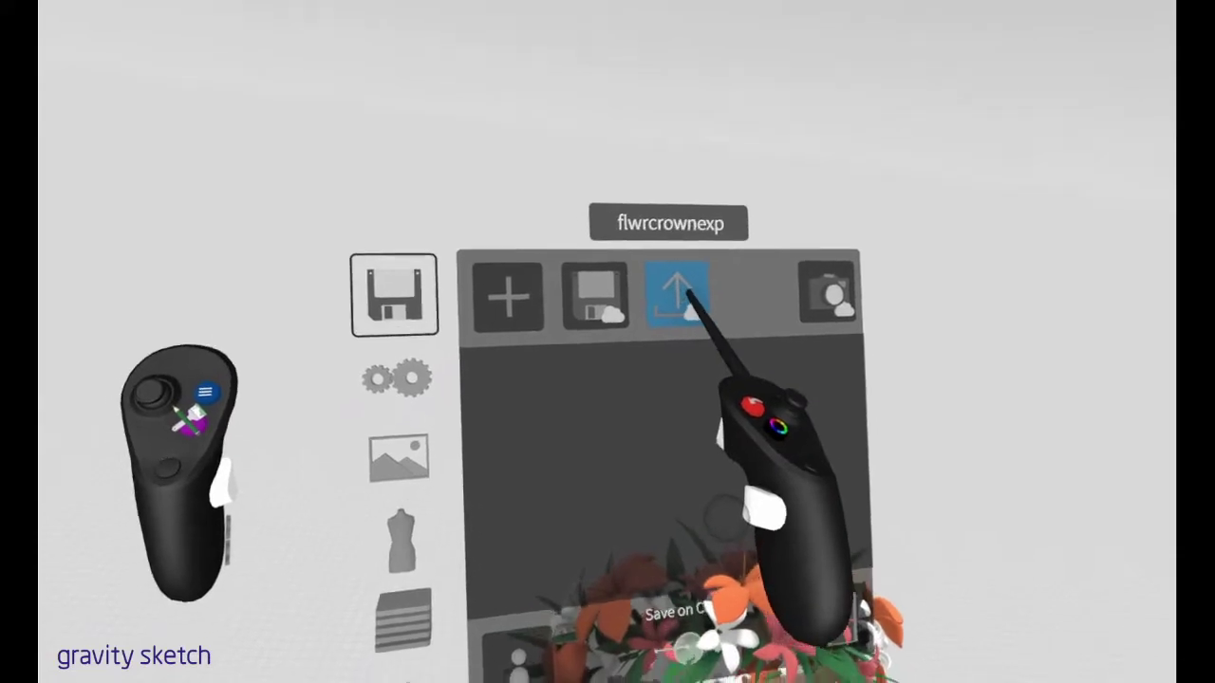
Open the export options for flwrcrownexp and adjust the Model Unit for the OBJ format.
click(758, 320)
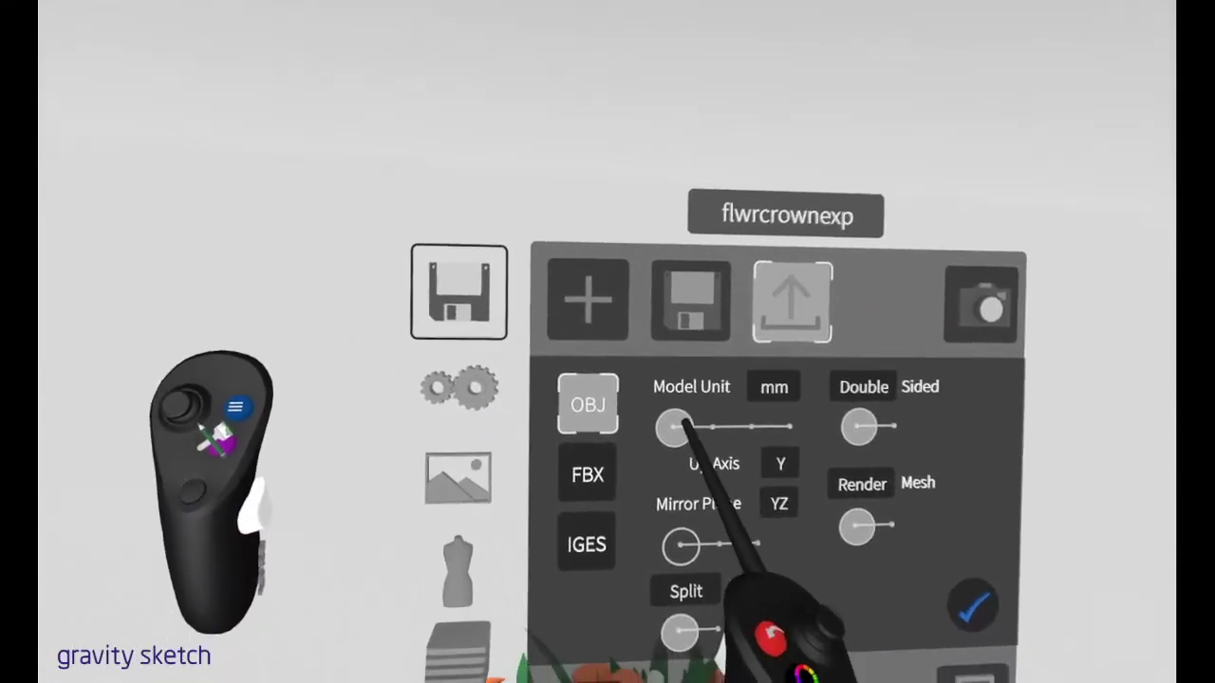
drag(656, 408, 690, 401)
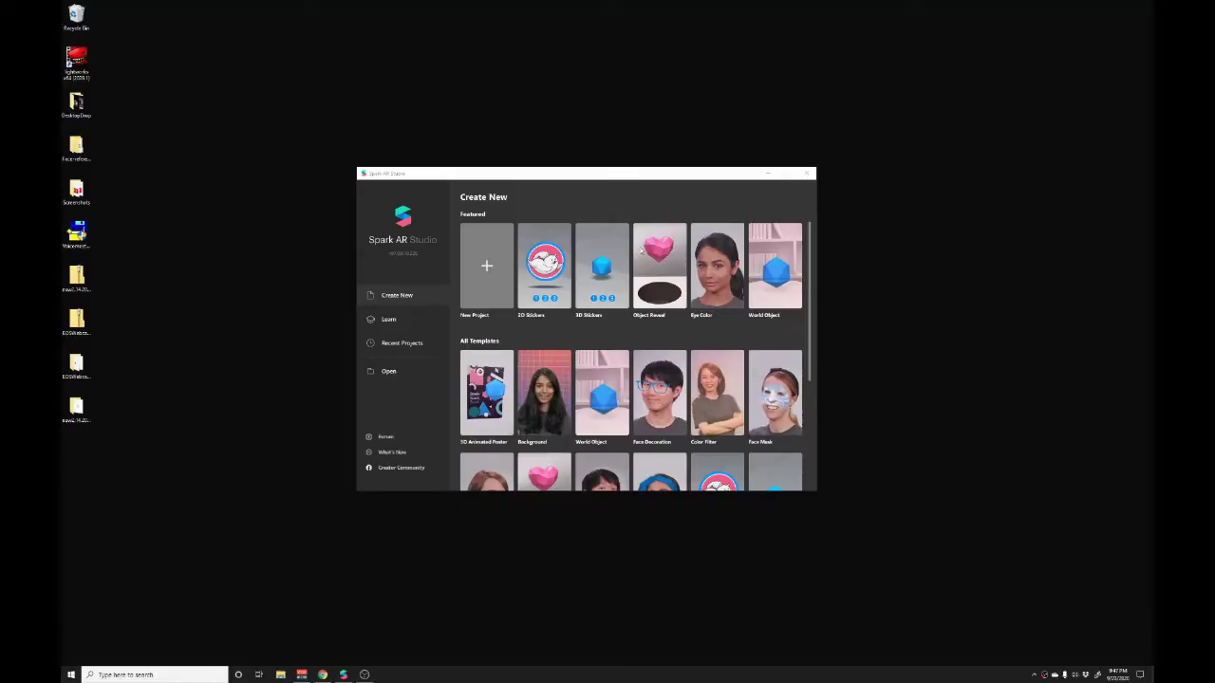
In Spark AR Studio, create a new project from the Head Decoration template.
scroll(612, 409, down, 3)
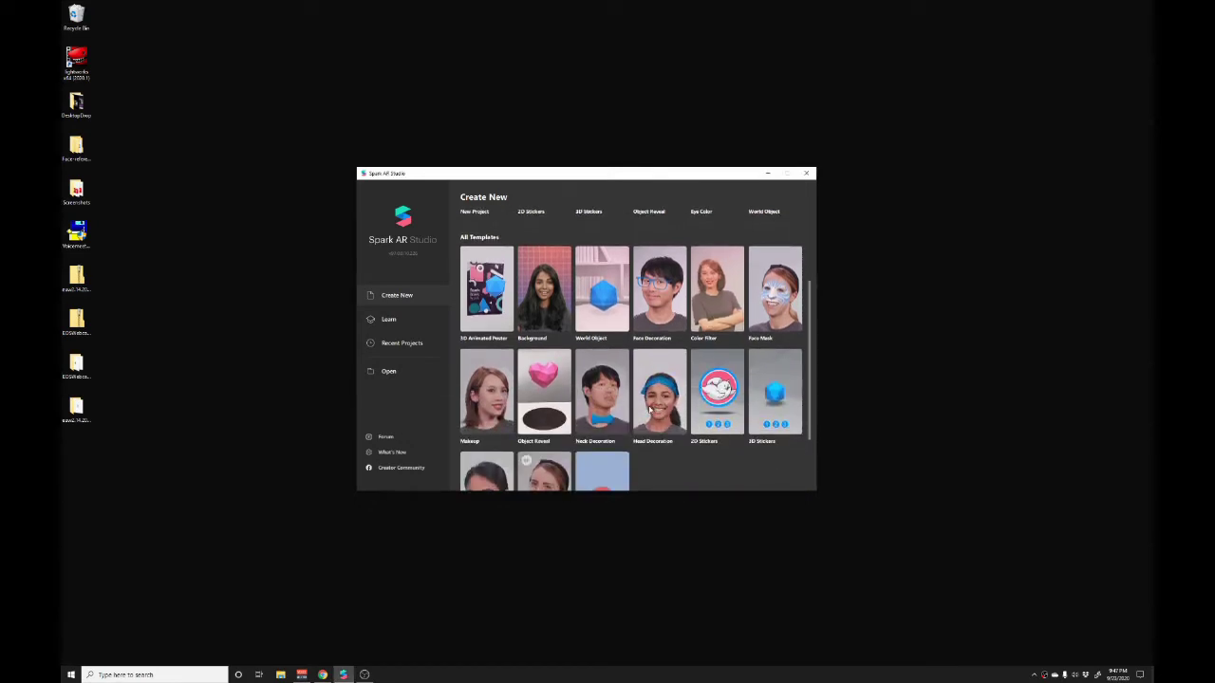
click(649, 410)
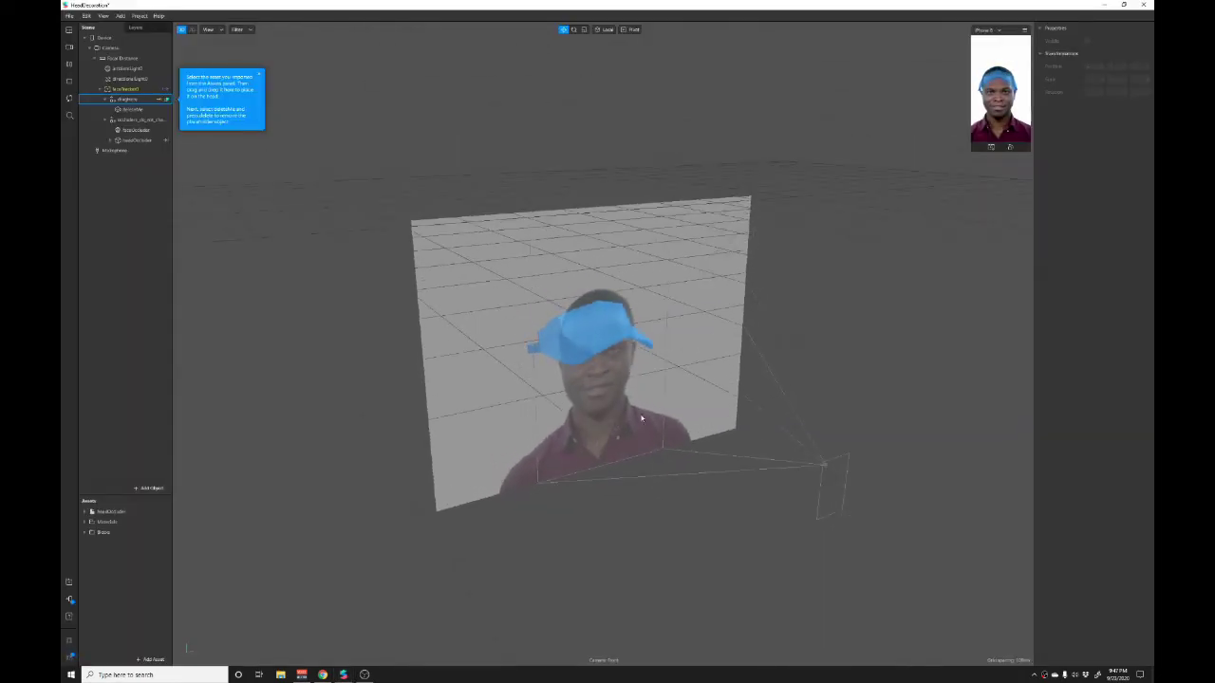
Import the exported flower crown model from its folder and add it to the scene under the face tracker.
middle_drag(642, 418, 652, 349)
right_drag(631, 364, 634, 332)
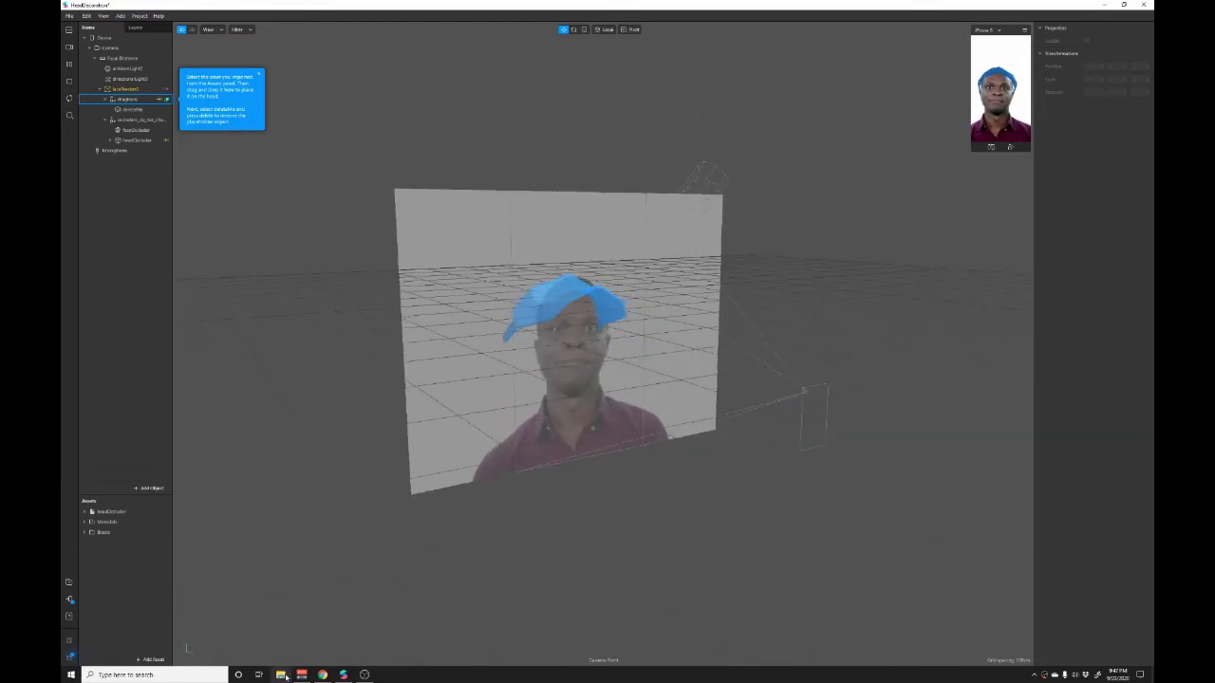
click(282, 674)
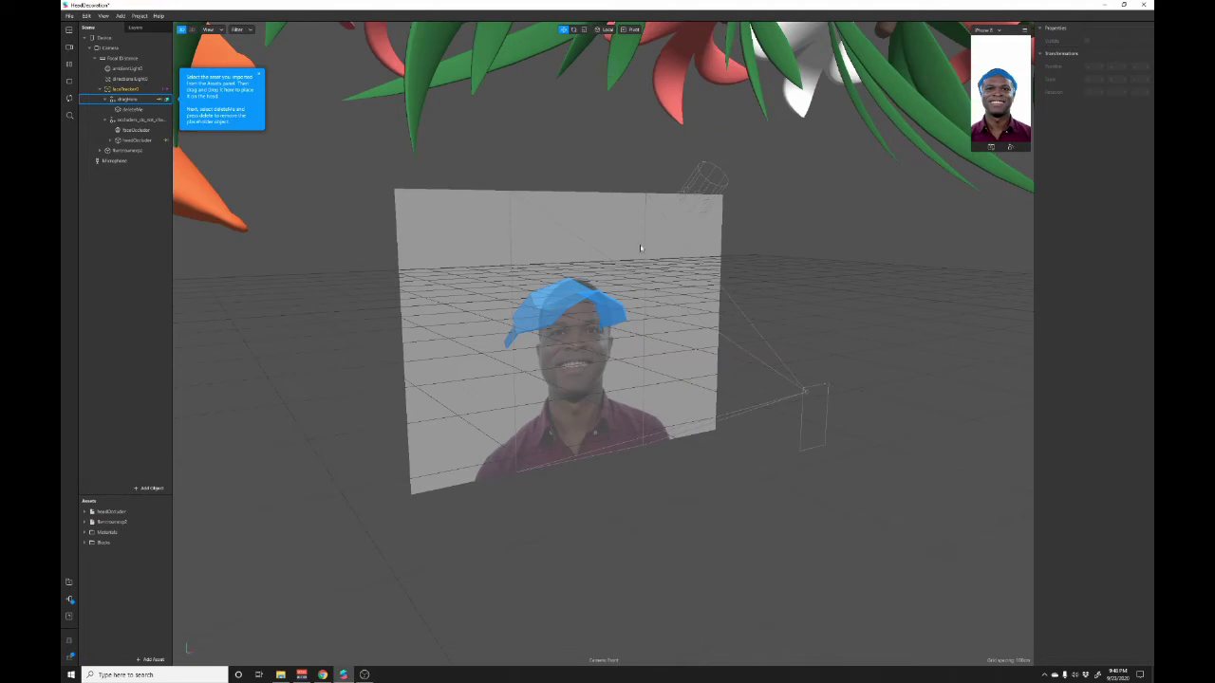
Select the imported flower crown and move it down, back and sideways until it surrounds the tracked head.
scroll(578, 336, down, 5)
right_drag(578, 337, 662, 340)
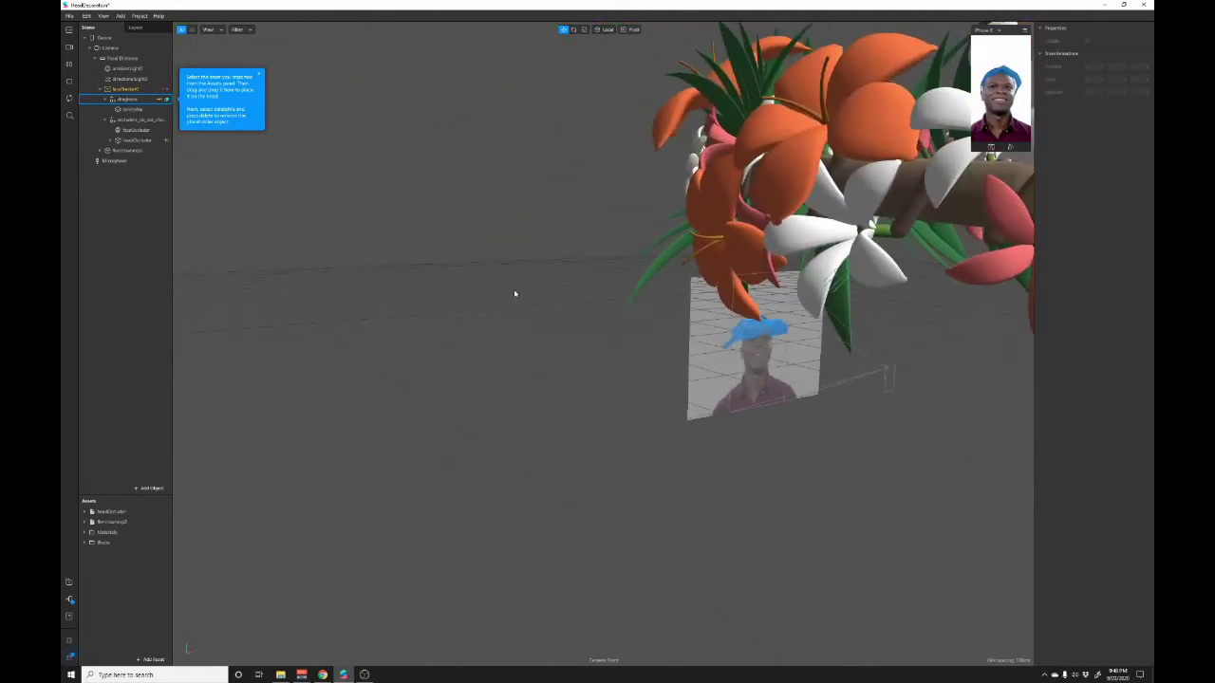
right_drag(514, 294, 605, 264)
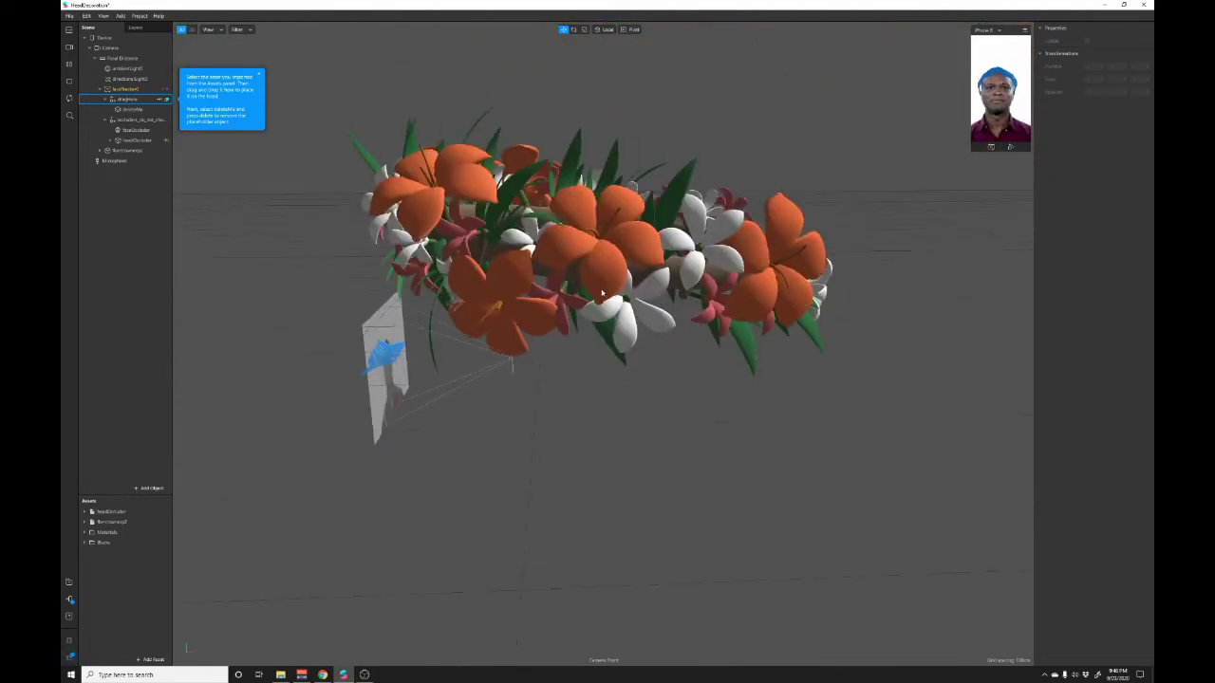
right_drag(627, 374, 544, 424)
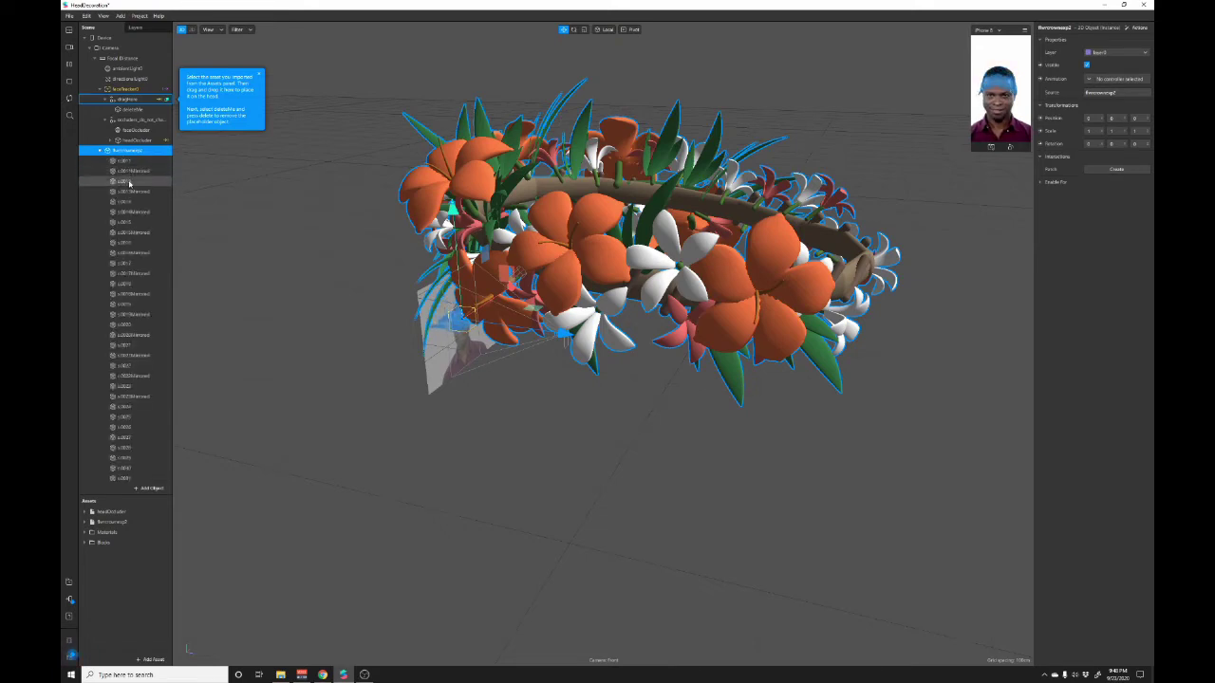
scroll(147, 247, up, 3)
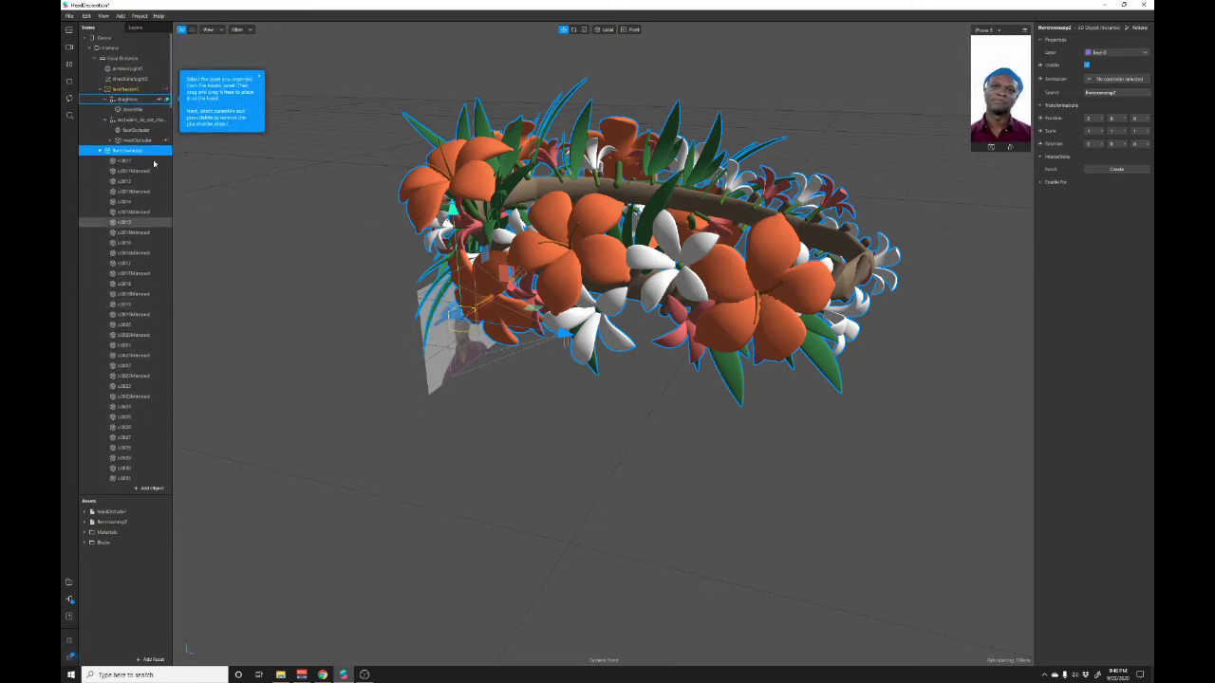
drag(452, 207, 478, 331)
drag(574, 441, 377, 406)
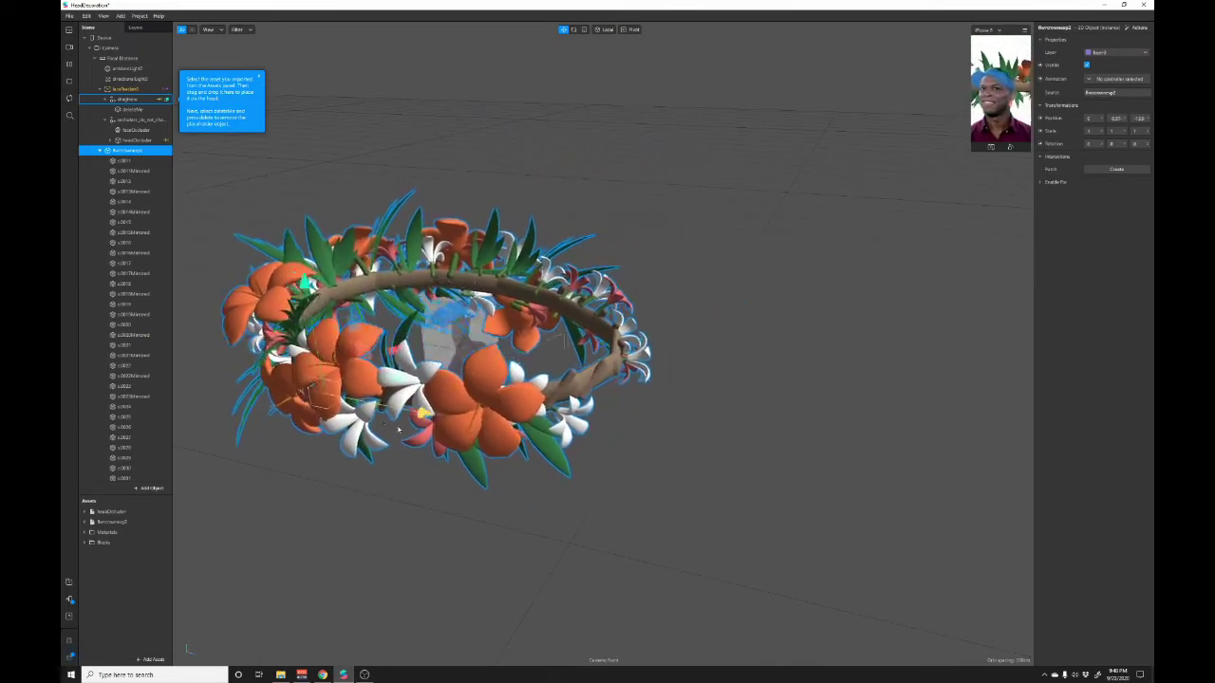
right_drag(475, 379, 294, 428)
drag(642, 255, 578, 271)
Scale the flower crown down uniformly until it is close to the size of the tracked head.
key(e)
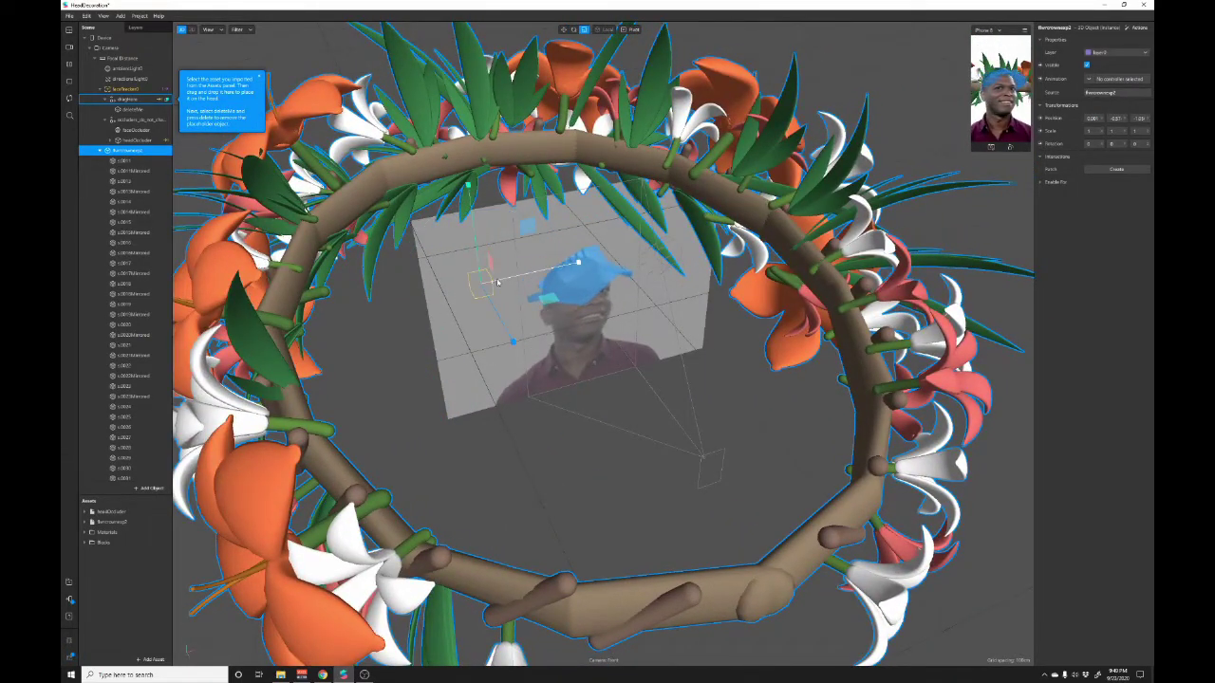
drag(488, 283, 412, 282)
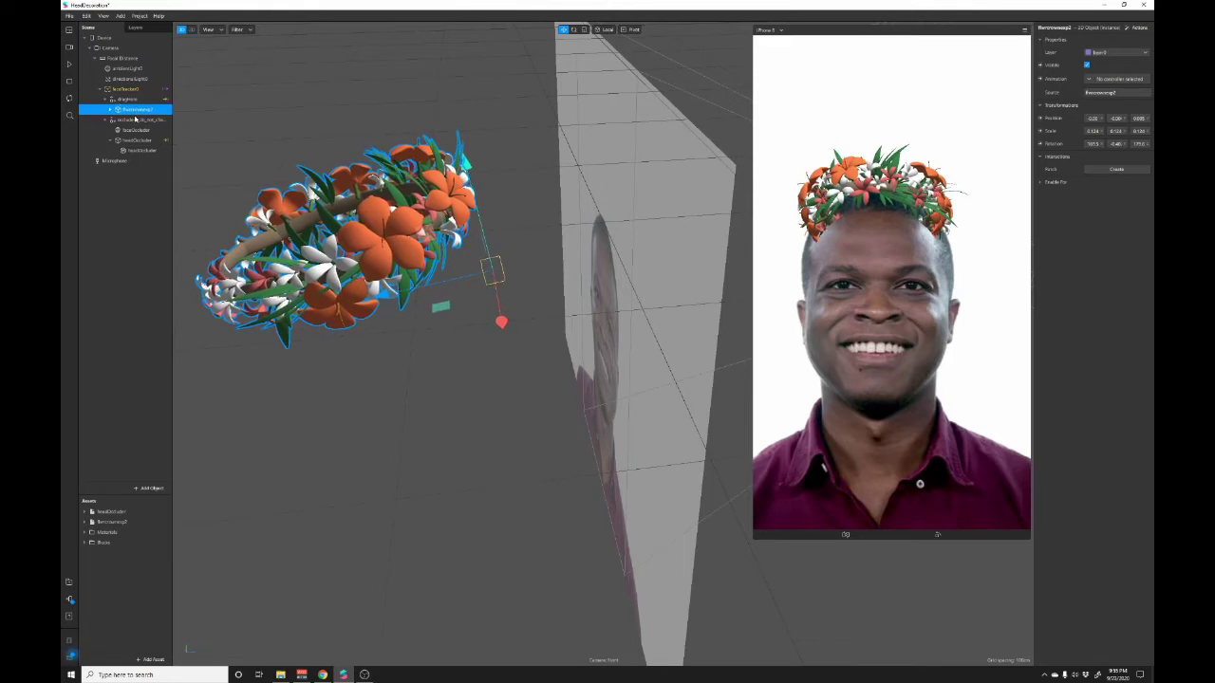
Give the headOccluder mesh the orange standard material and hide the faceOccluder so the head shape serves as a fitting guide.
click(141, 150)
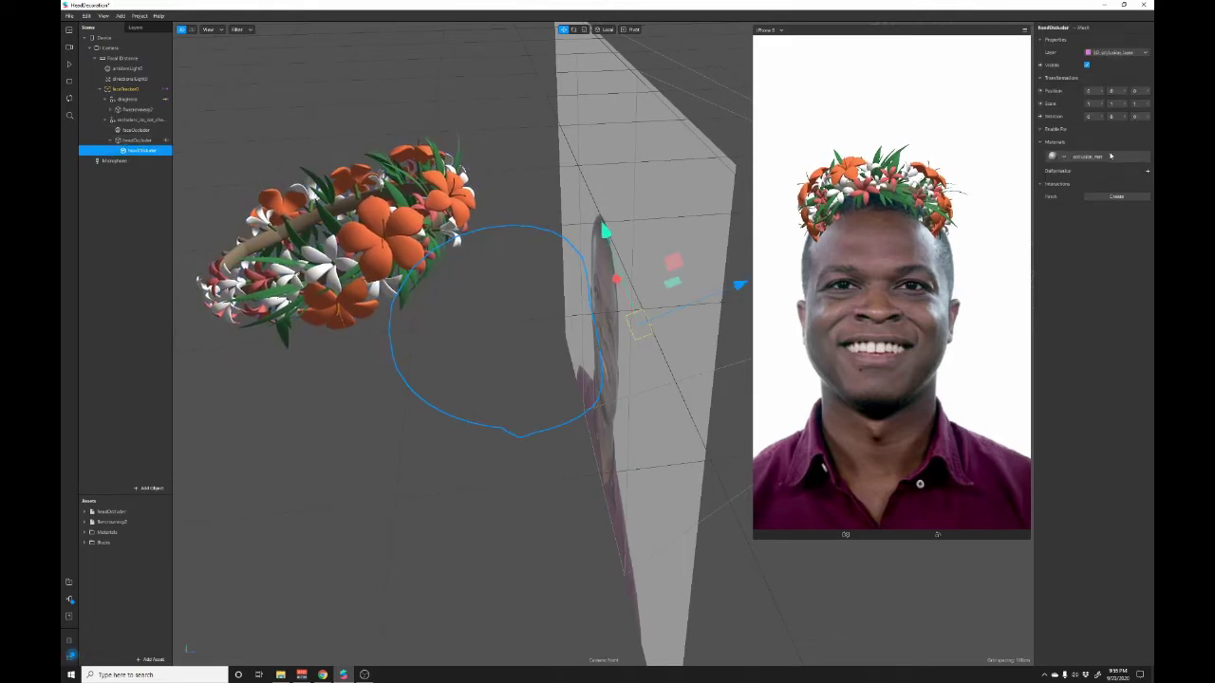
click(1066, 157)
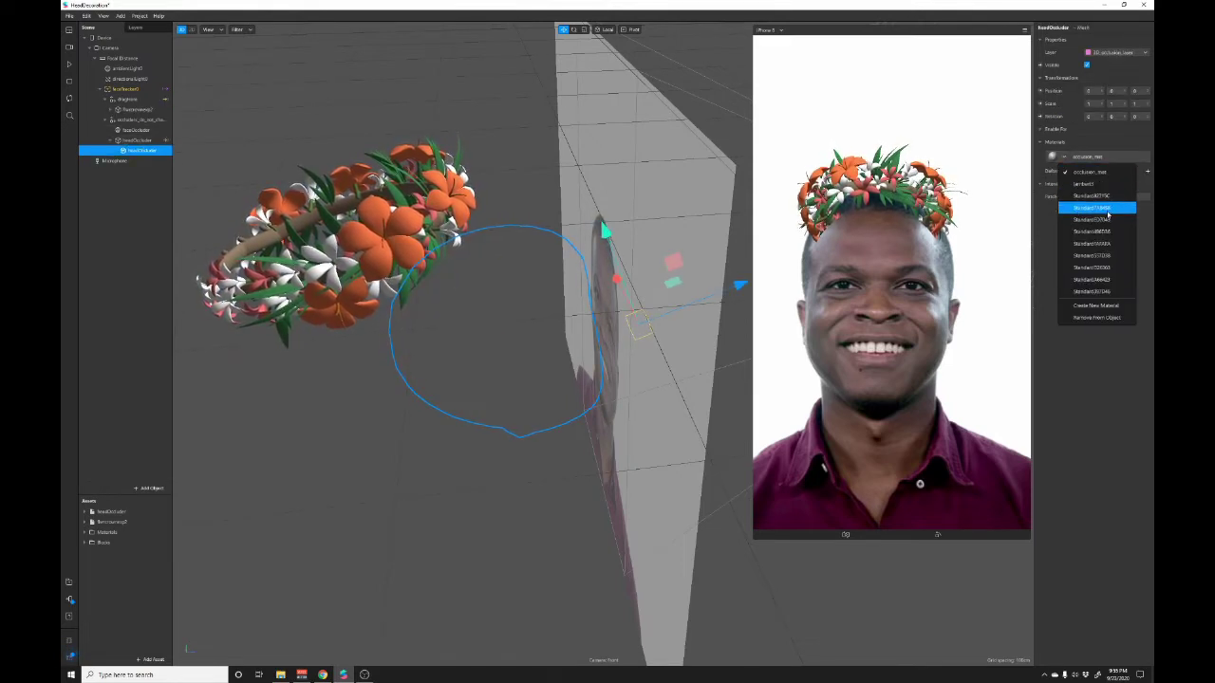
click(1106, 220)
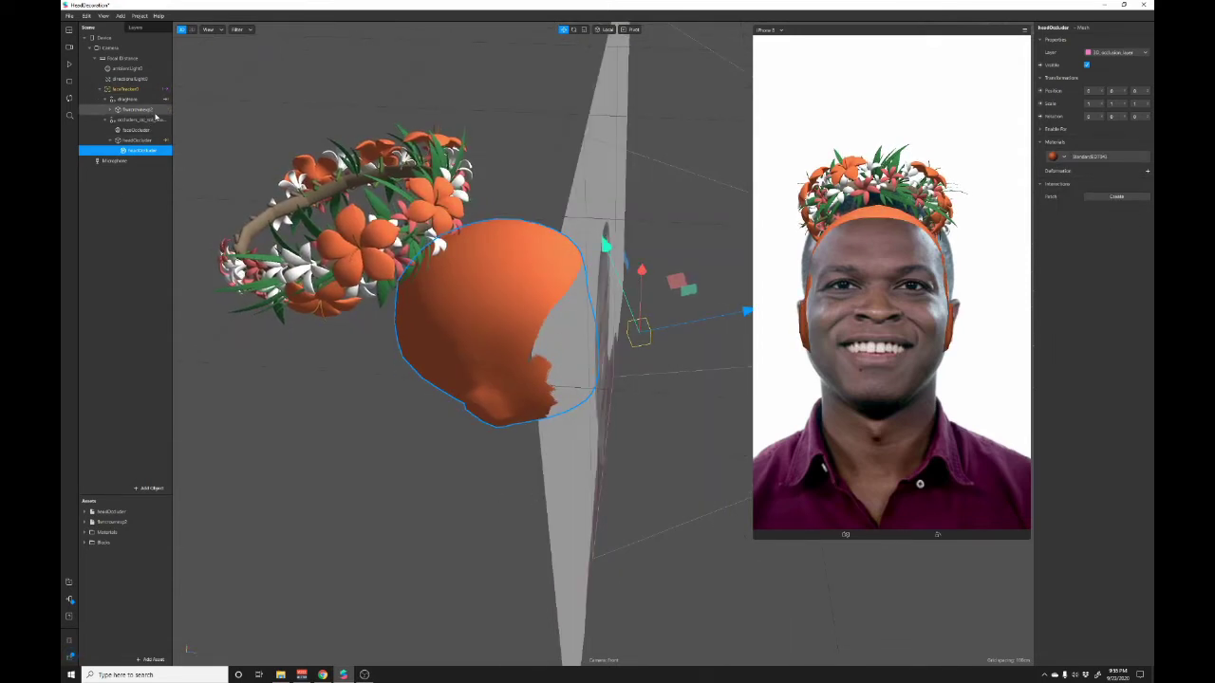
click(138, 130)
click(1087, 64)
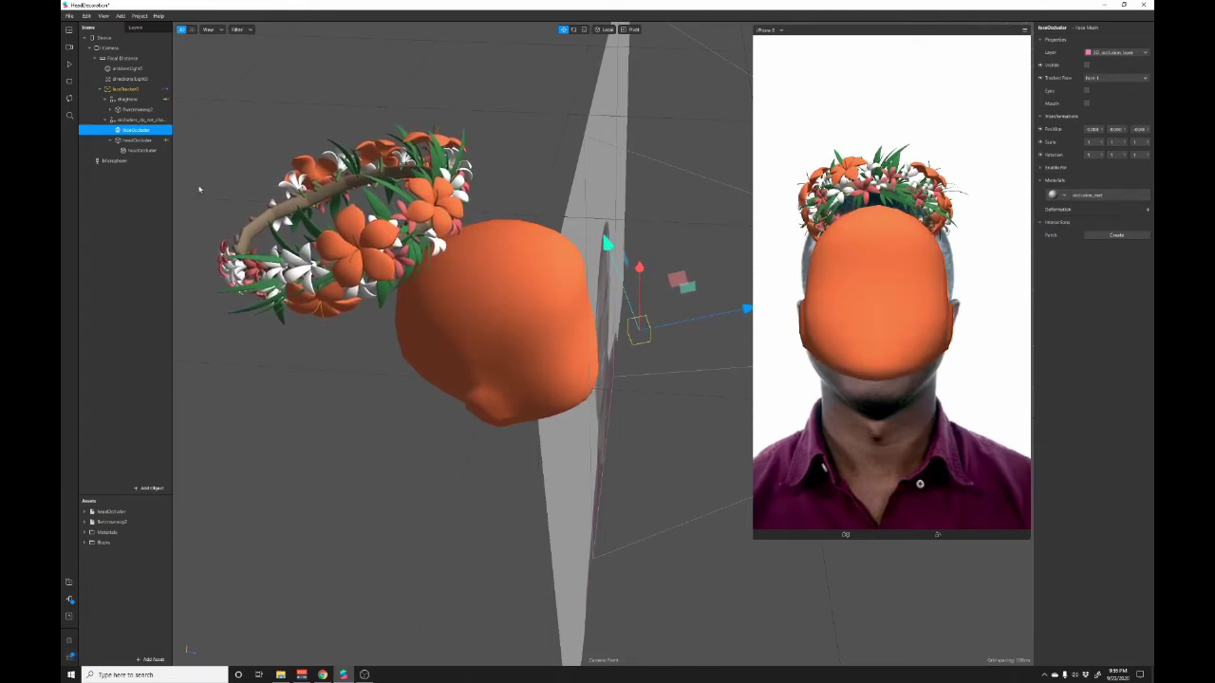
Move the flower crown down and forward until it wraps around the upper part of the orange head shape.
click(139, 109)
drag(331, 193, 514, 243)
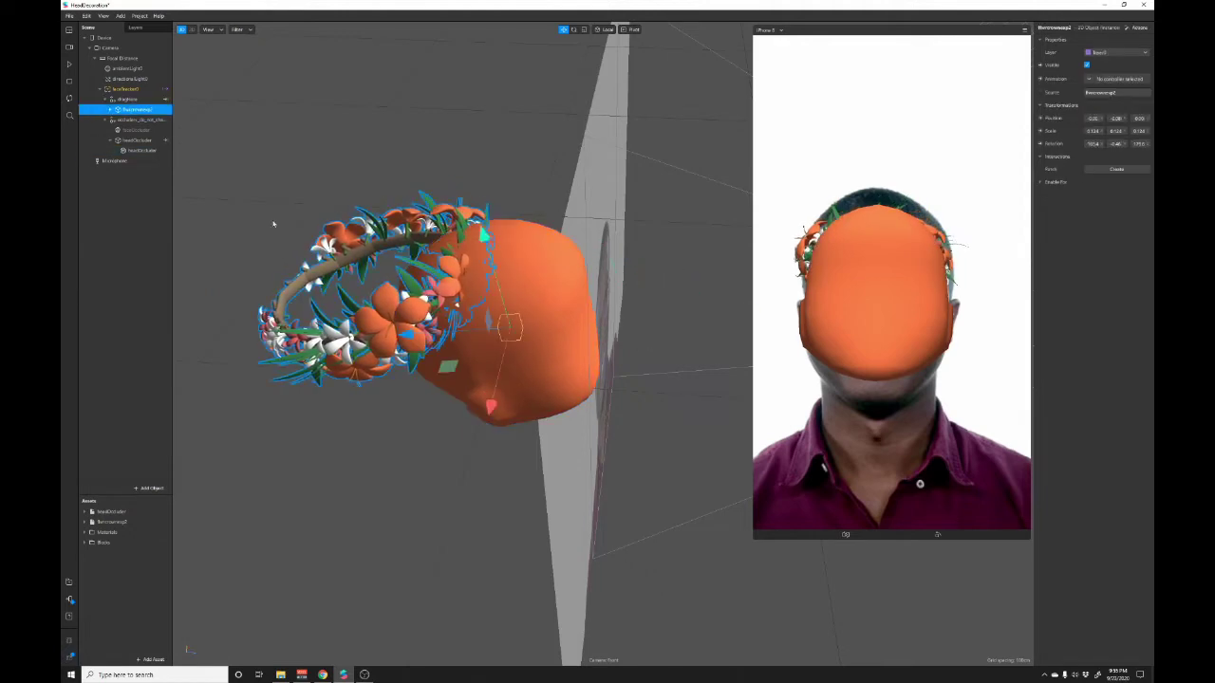
drag(411, 341, 523, 343)
right_drag(562, 327, 571, 284)
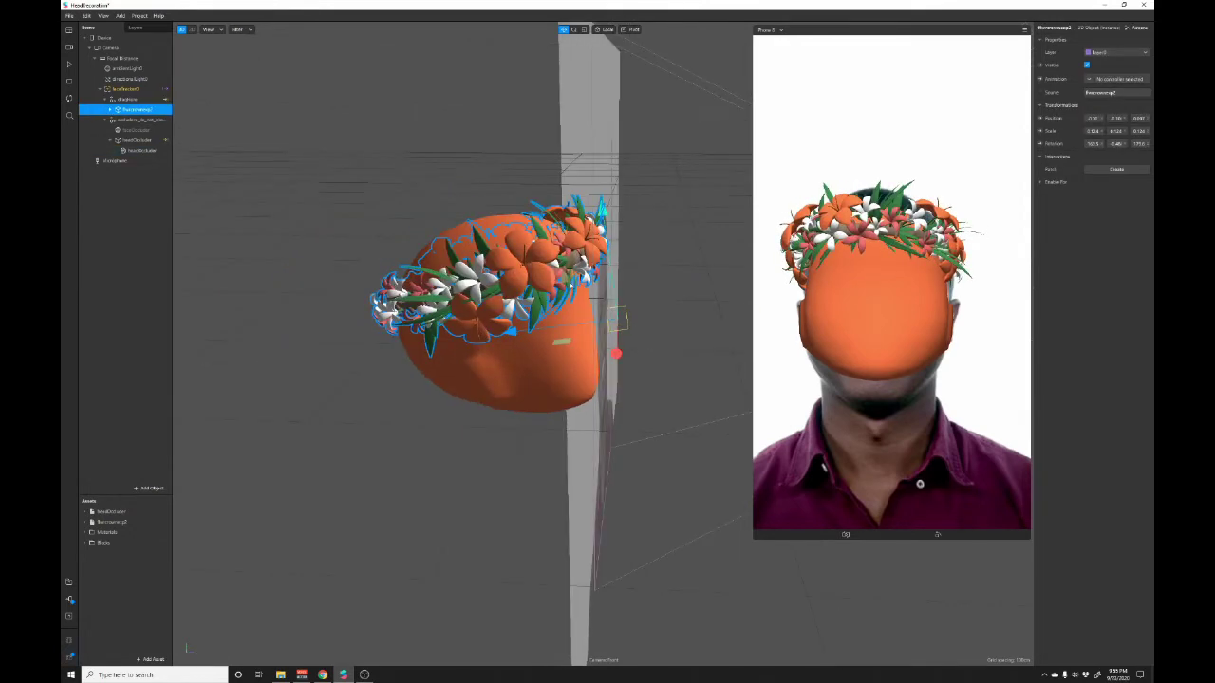
Assign the occlusion_mat material back to the headOccluder mesh.
click(443, 384)
click(1087, 157)
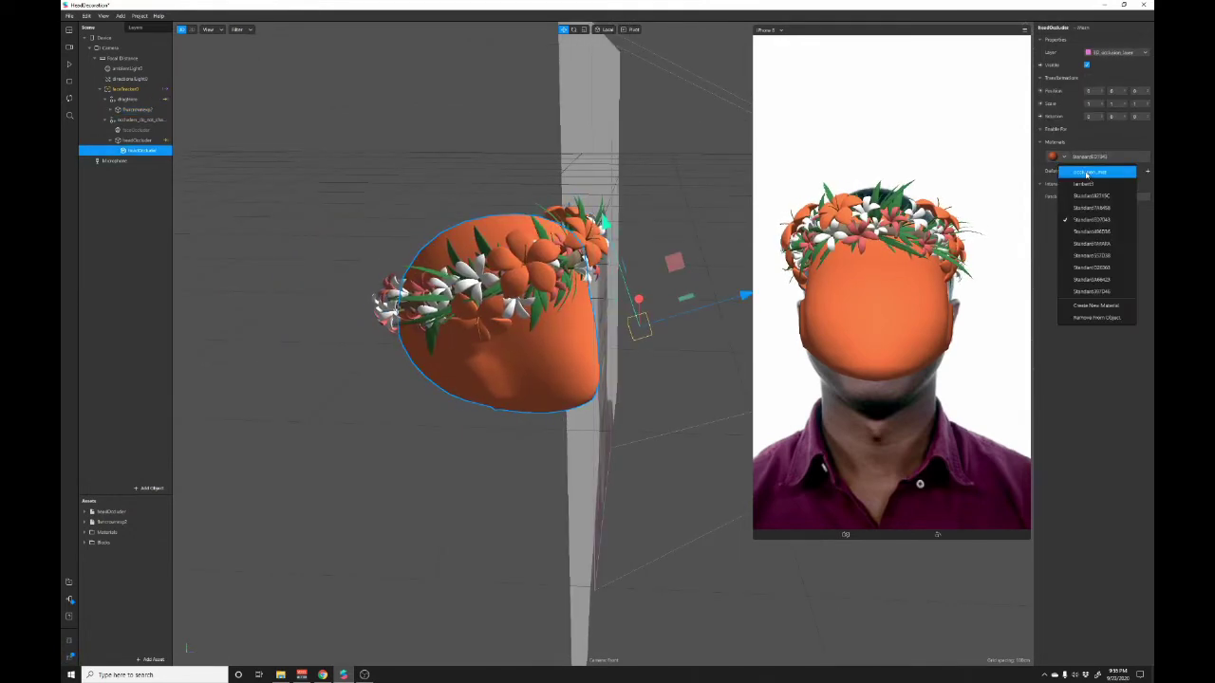
click(1086, 177)
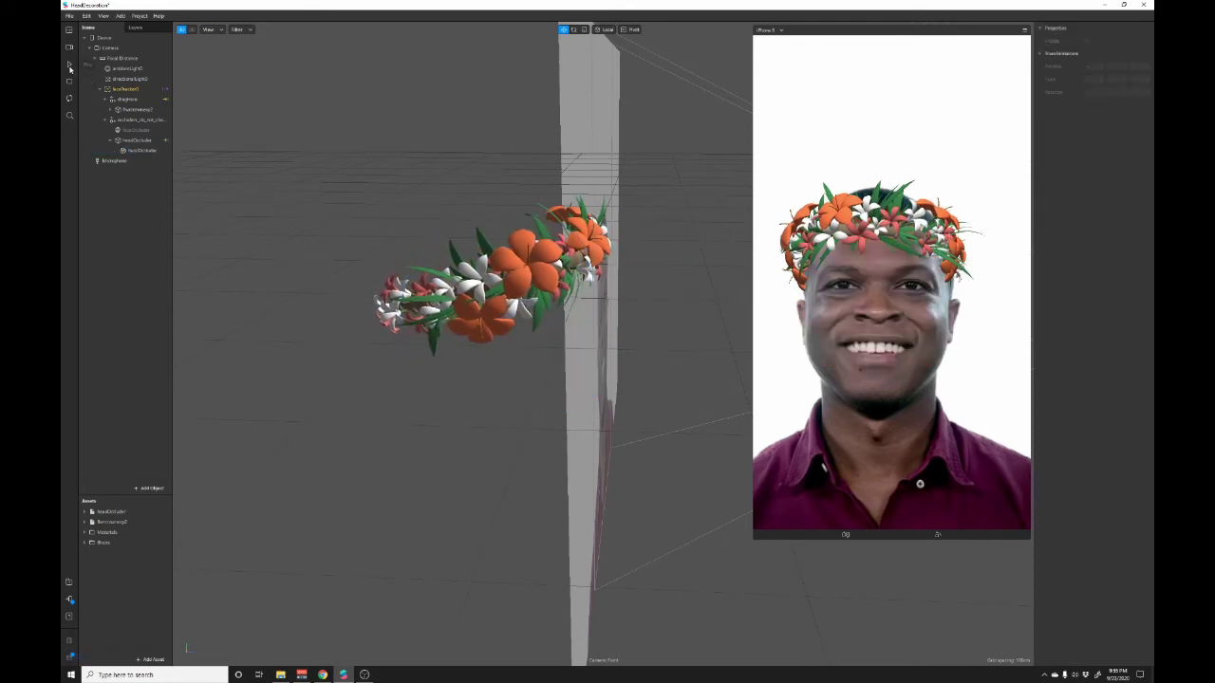
Play the simulated face video and check the crown's fit on different preview faces.
click(69, 64)
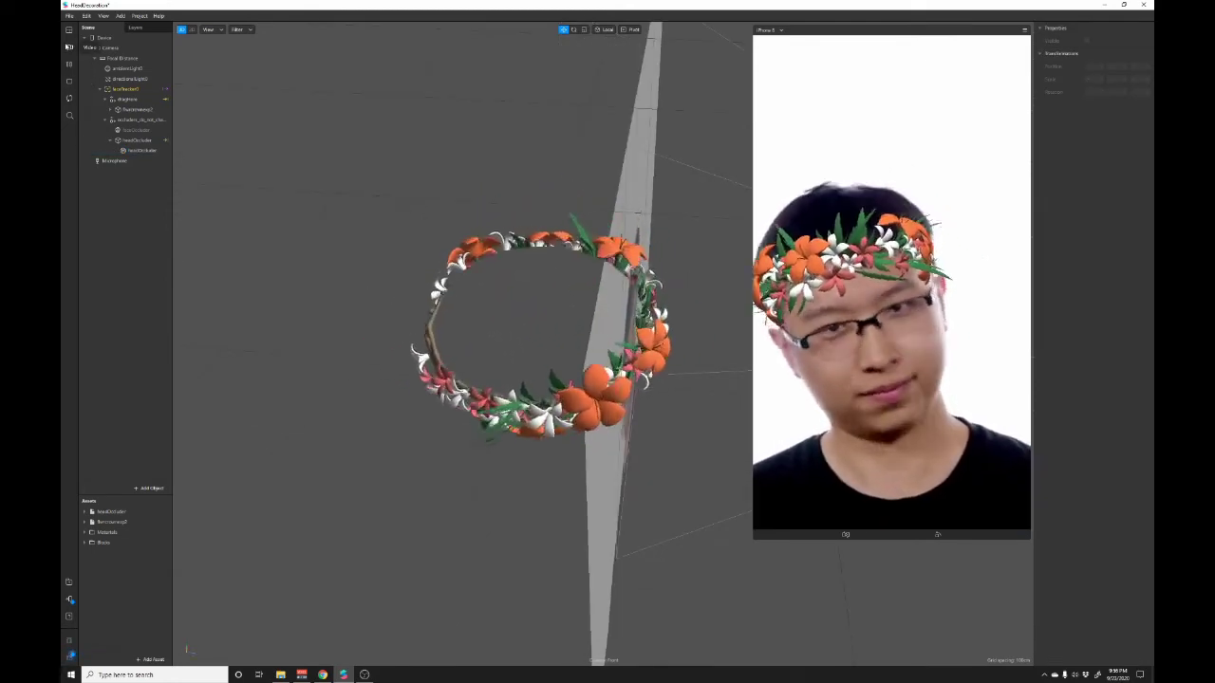
click(69, 47)
click(161, 104)
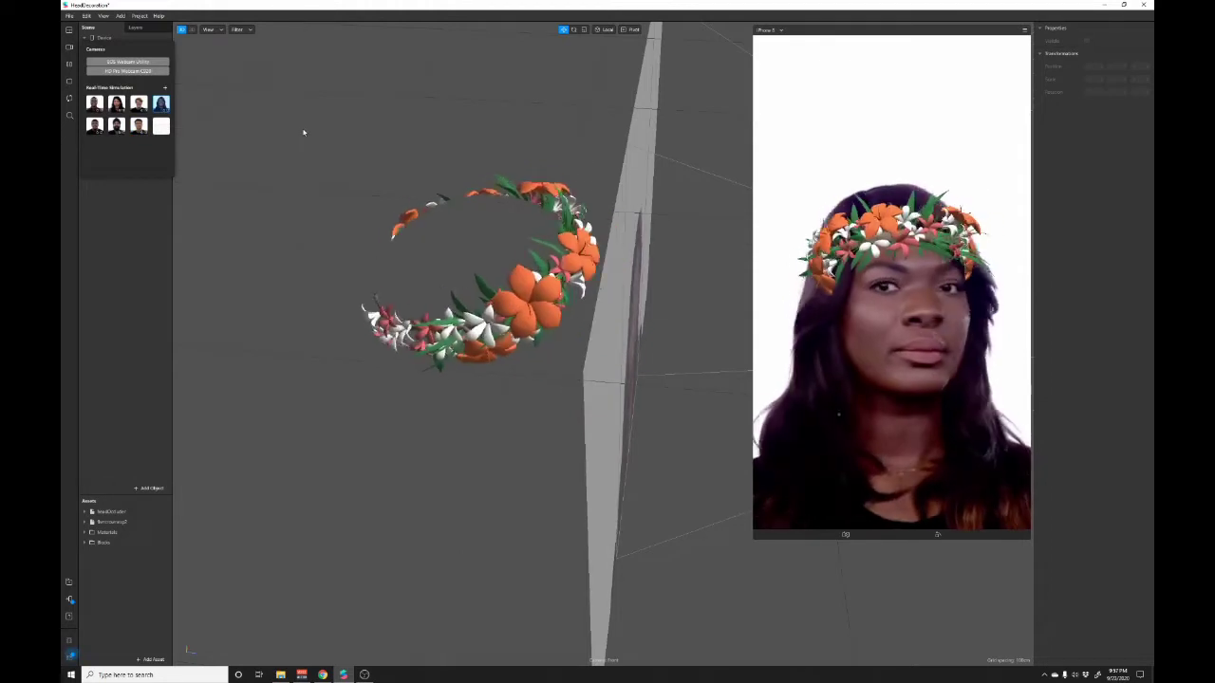
click(133, 112)
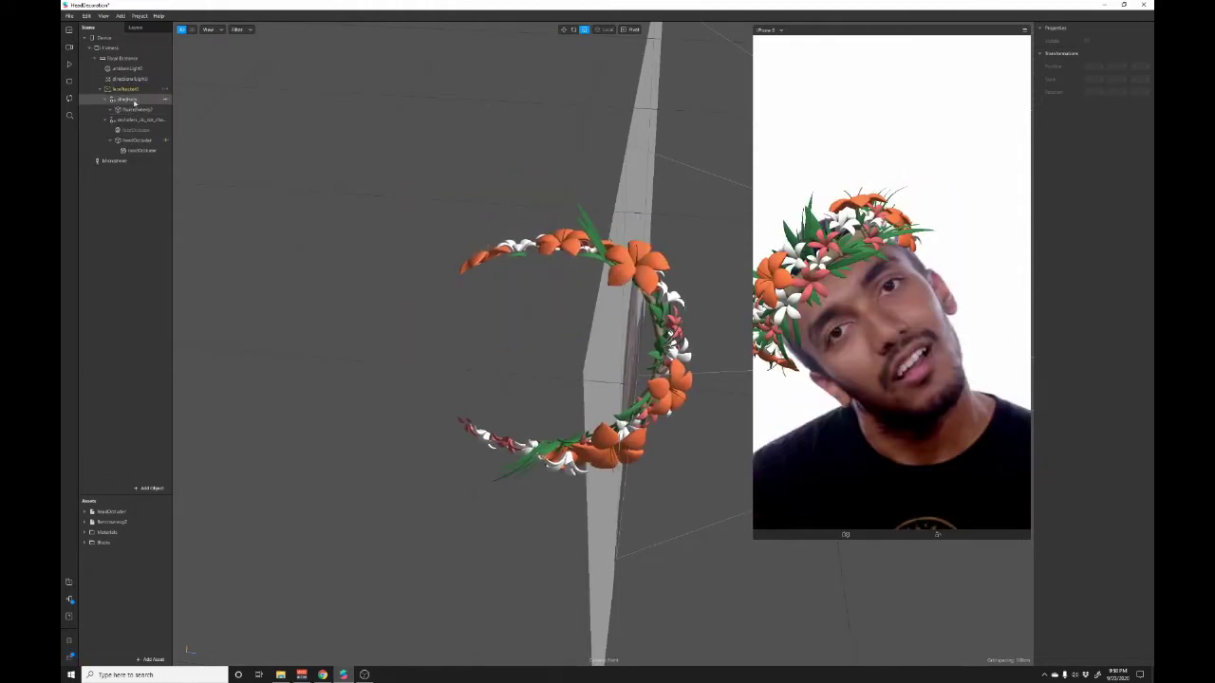
Slightly adjust the scale of the headOccluder and check the crown on another preview face.
click(137, 140)
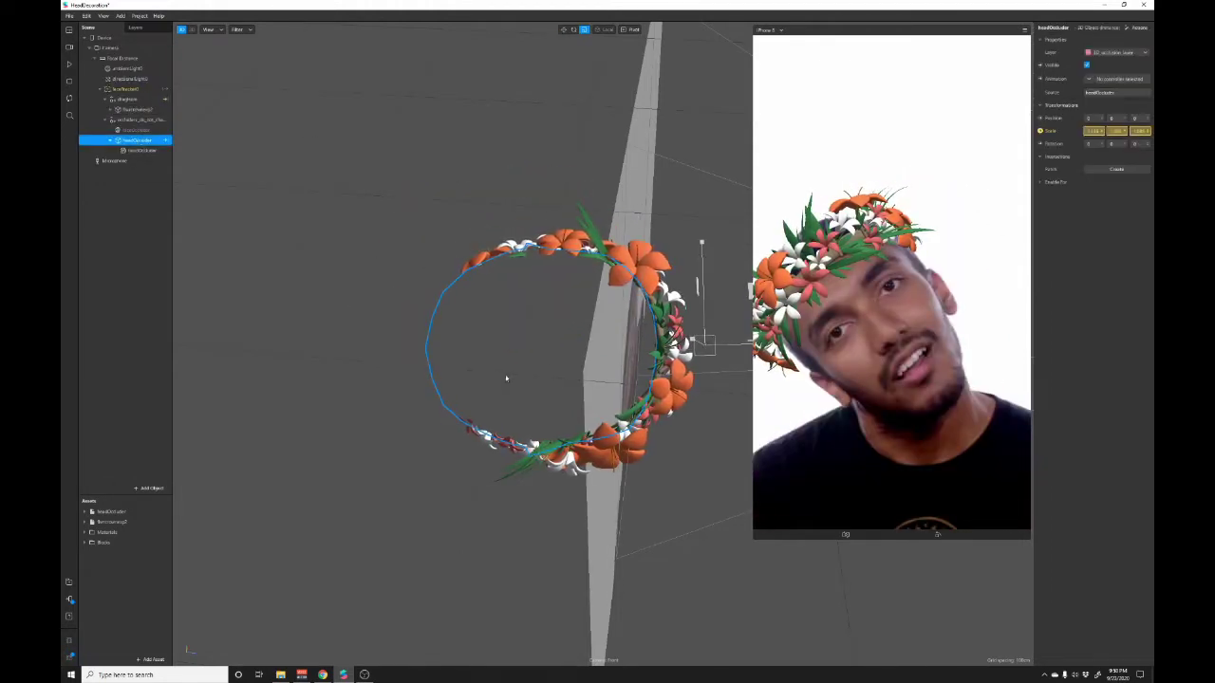
click(141, 151)
drag(702, 243, 705, 252)
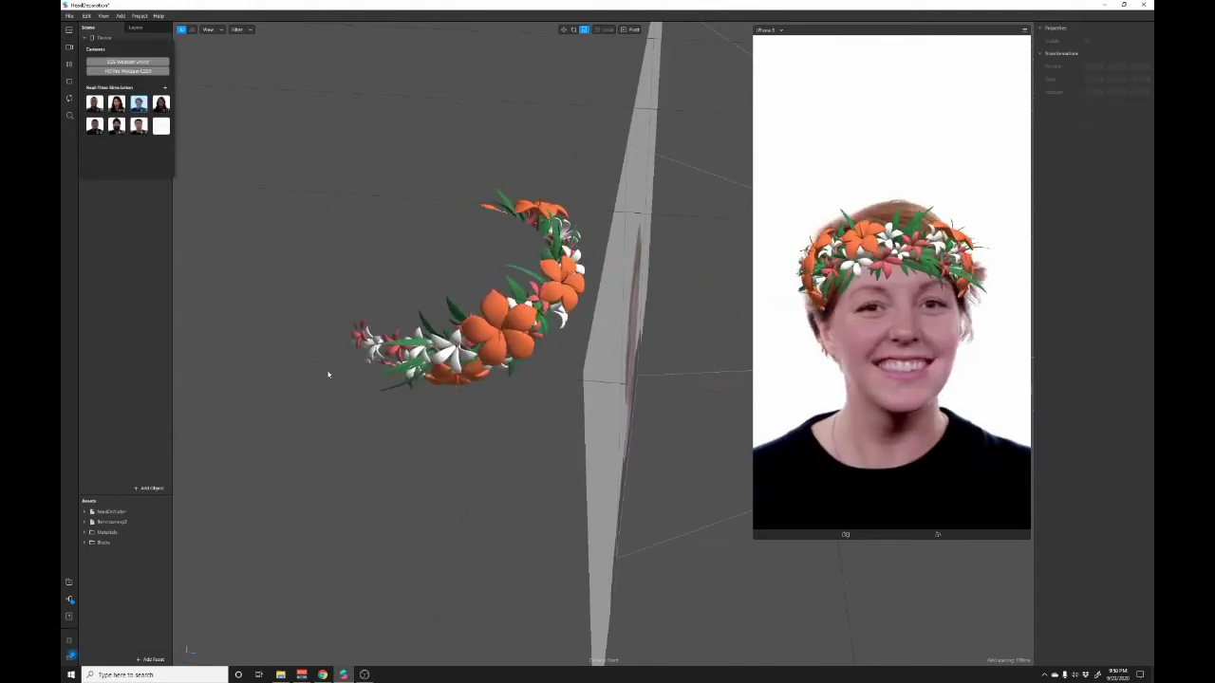
click(265, 356)
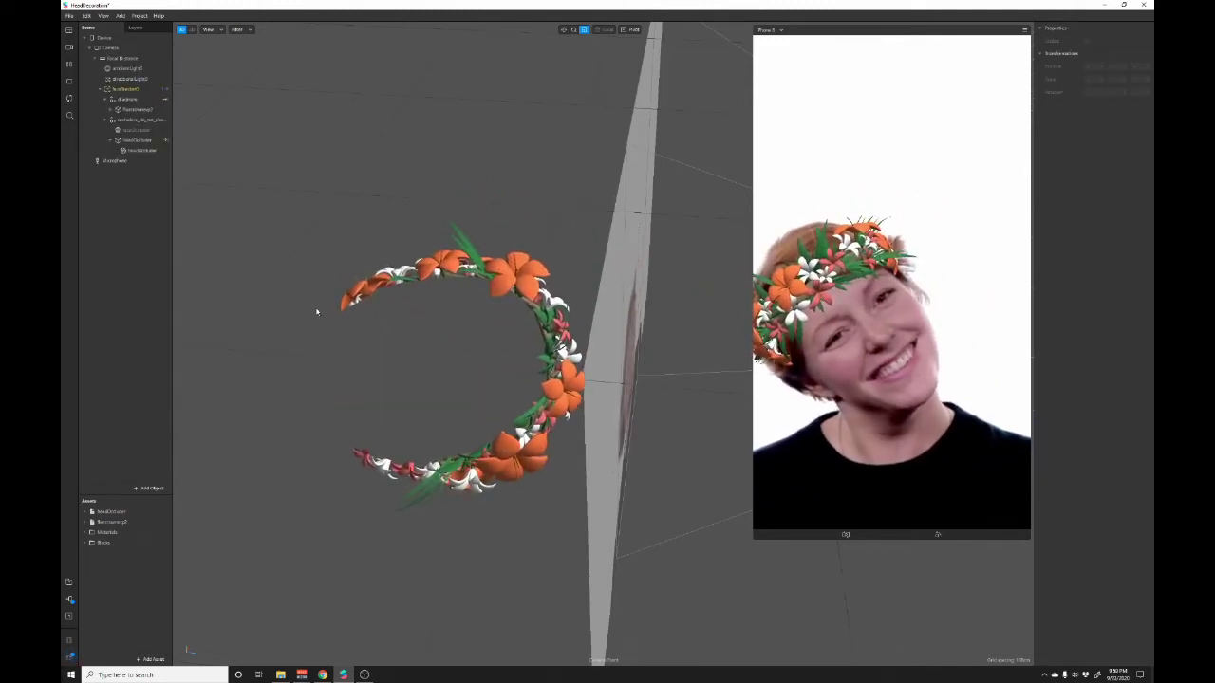
Add the Face Distortion block from the AR Library to the scene and fine-tune its eye, nose and mouth inputs.
click(152, 659)
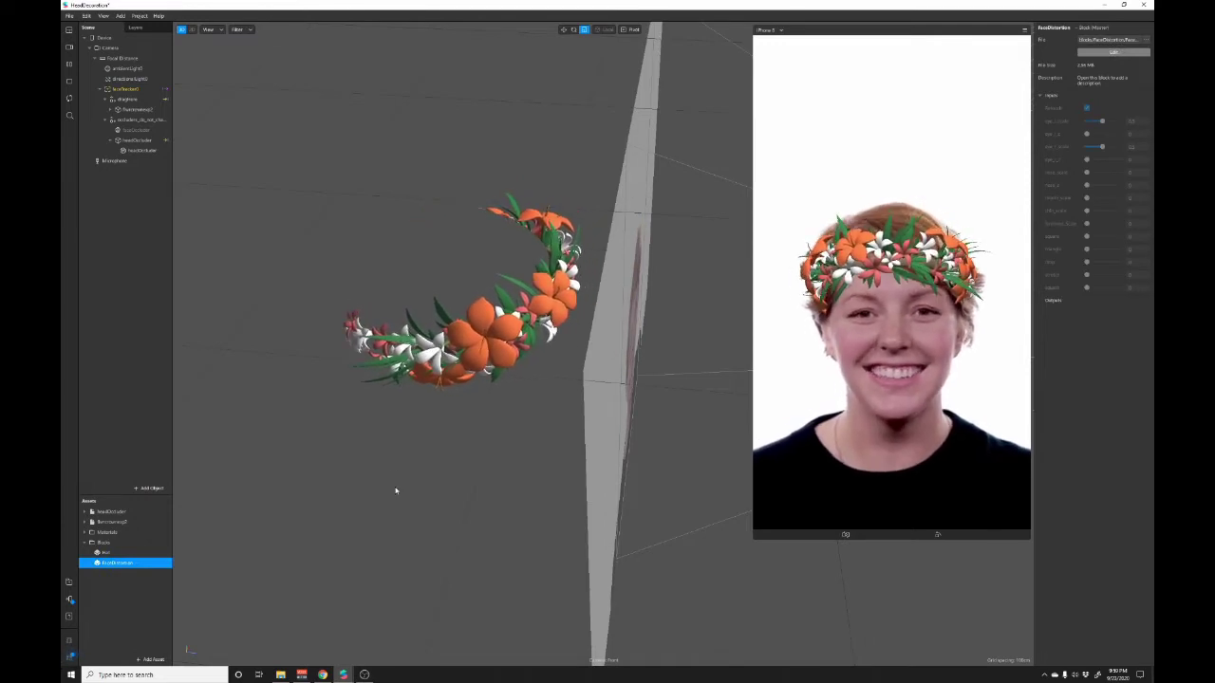
drag(124, 563, 119, 268)
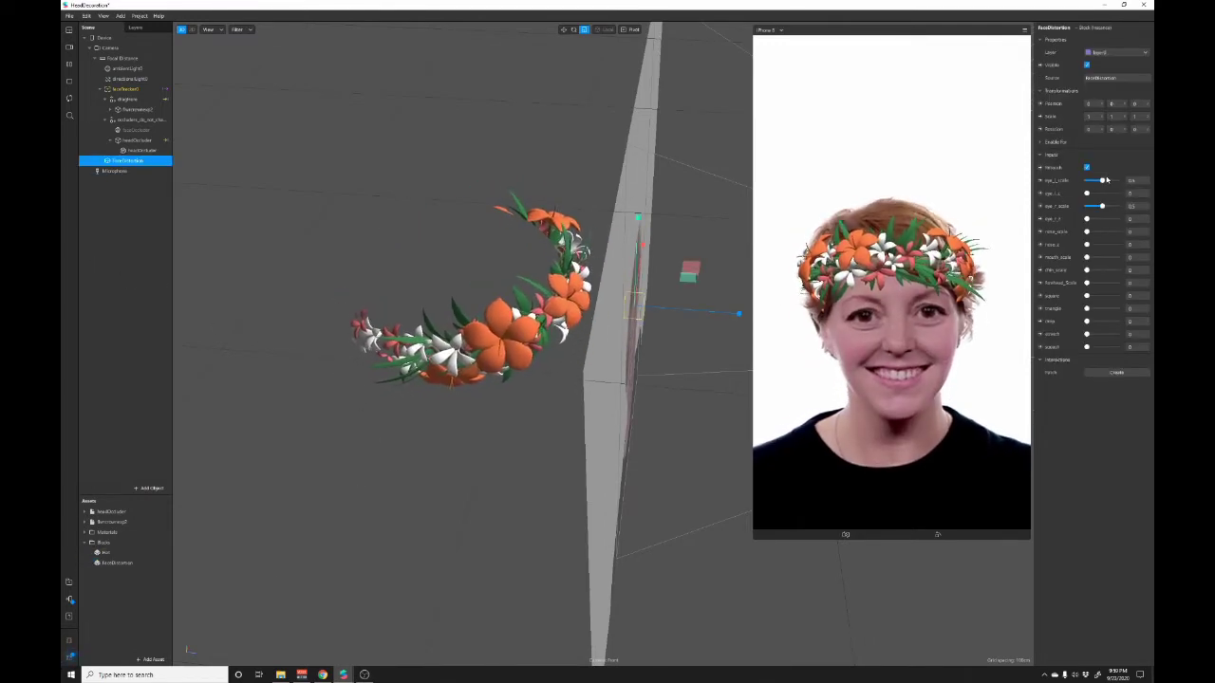
drag(1106, 180, 1155, 190)
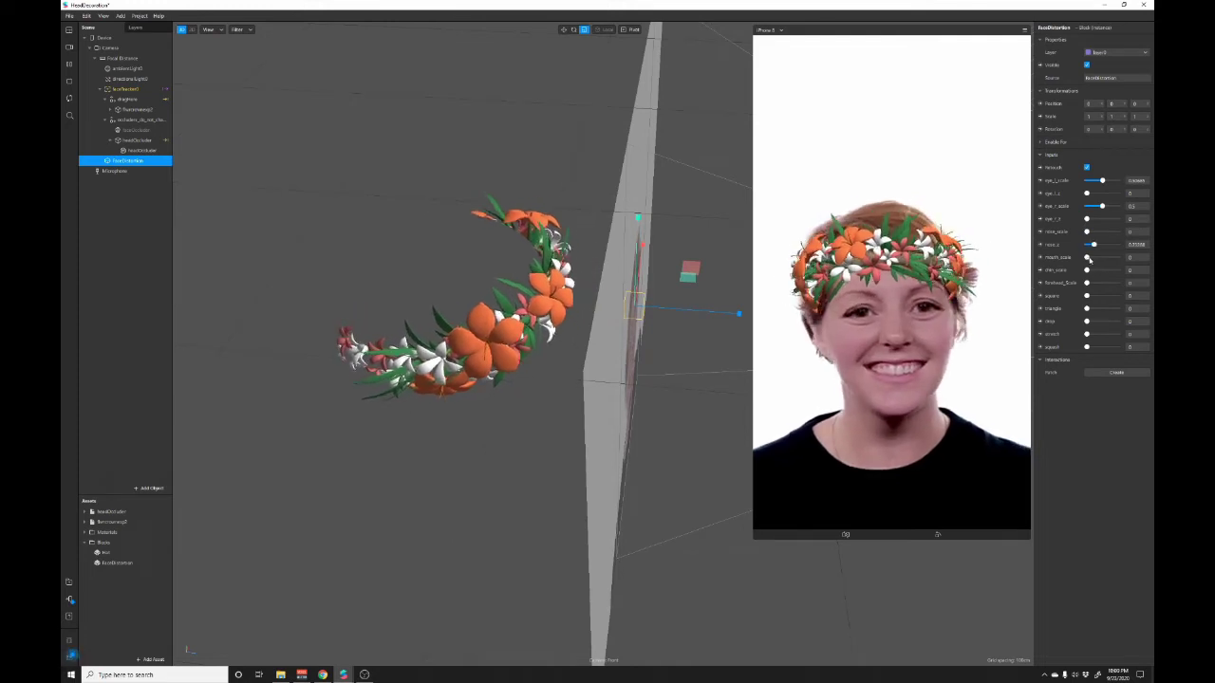
drag(1088, 257, 1096, 257)
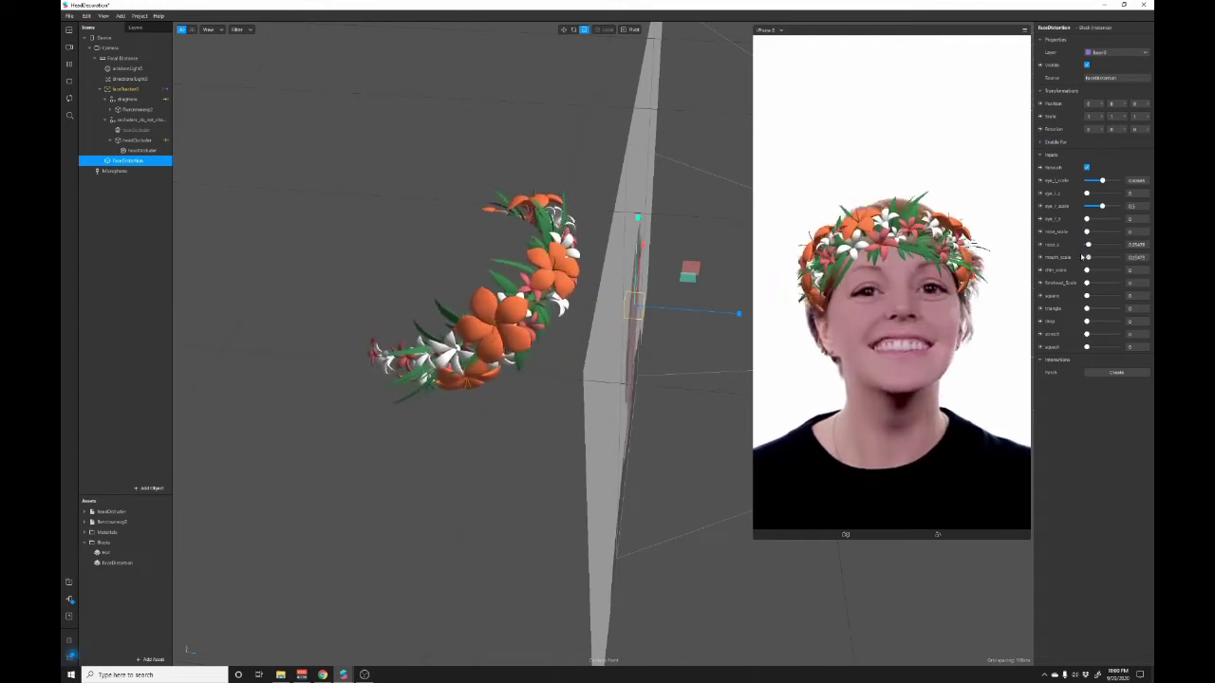
drag(1082, 257, 1077, 257)
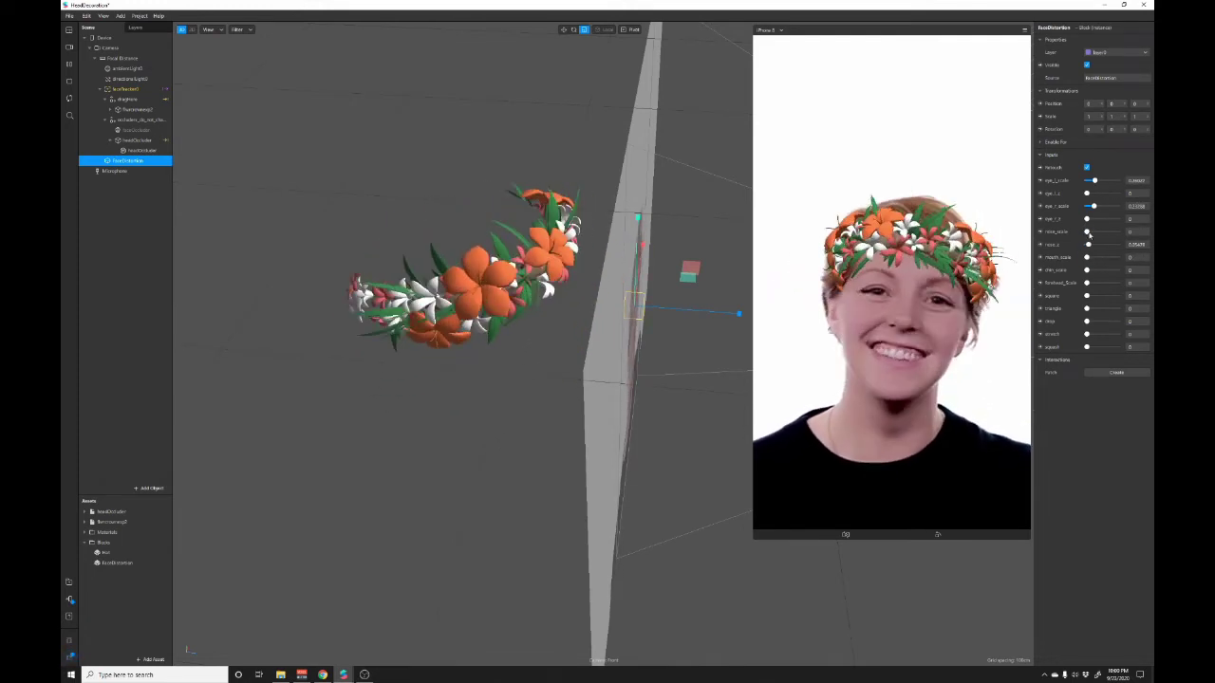
click(295, 397)
Find the makeup block among the AR Library's blocks and import it into the project.
click(151, 659)
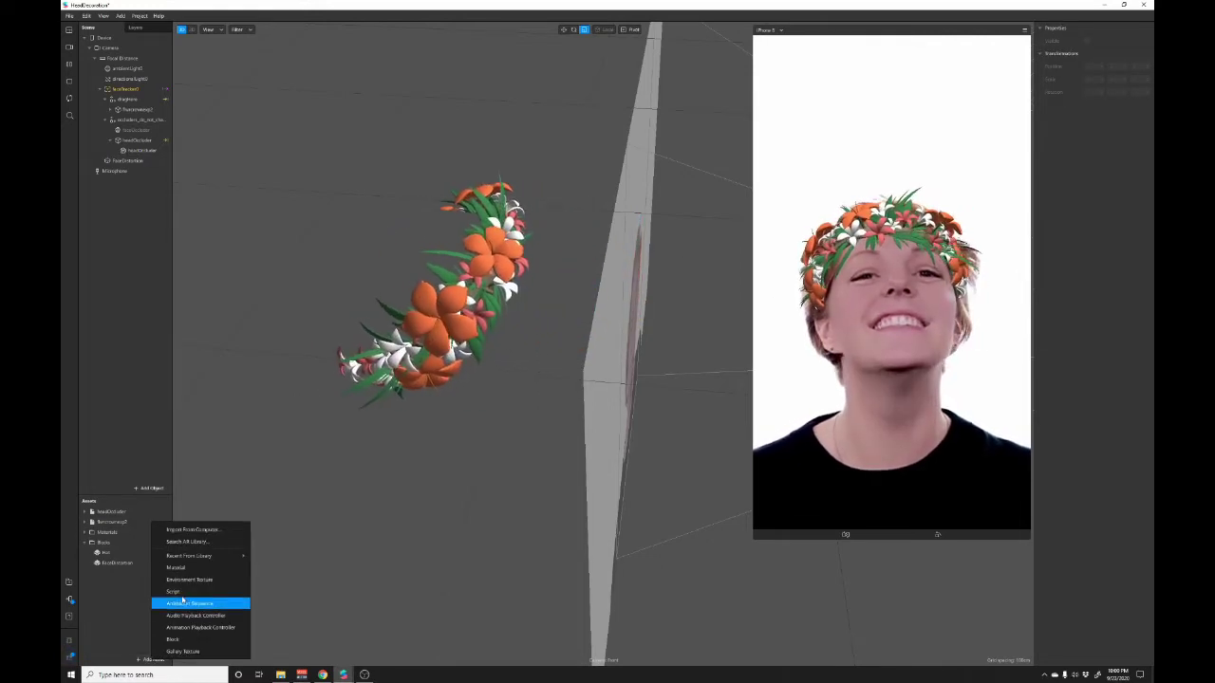
mouse_move(192, 555)
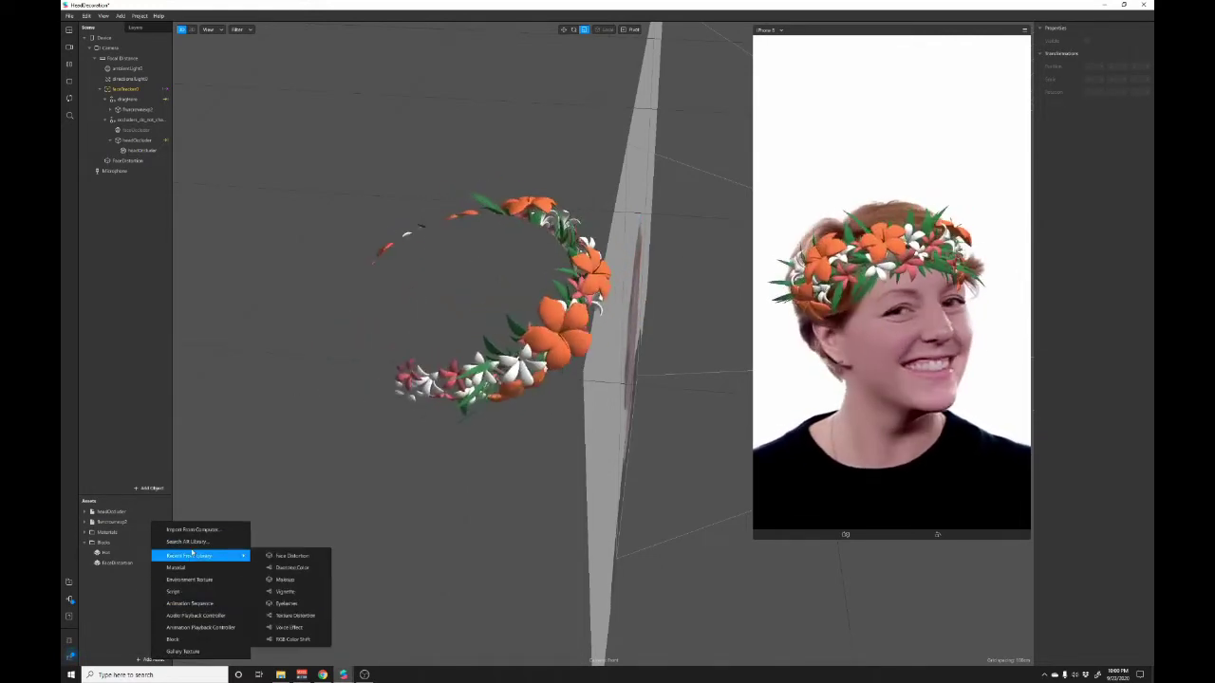
click(190, 541)
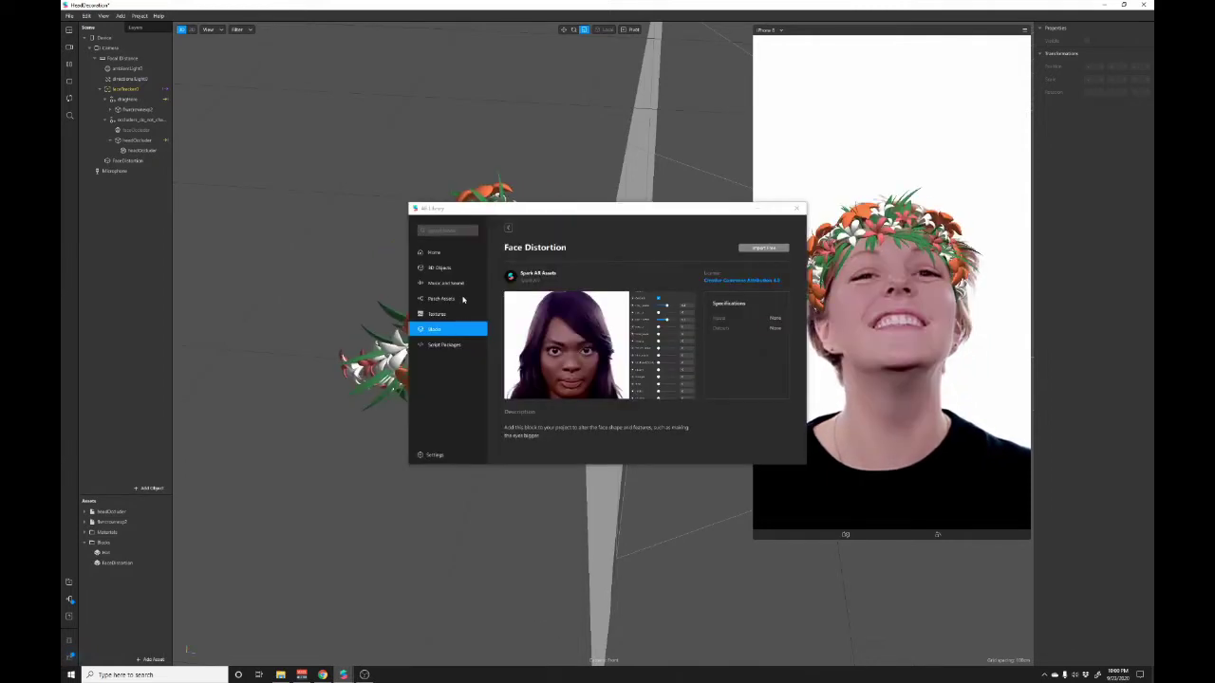
click(510, 228)
click(652, 437)
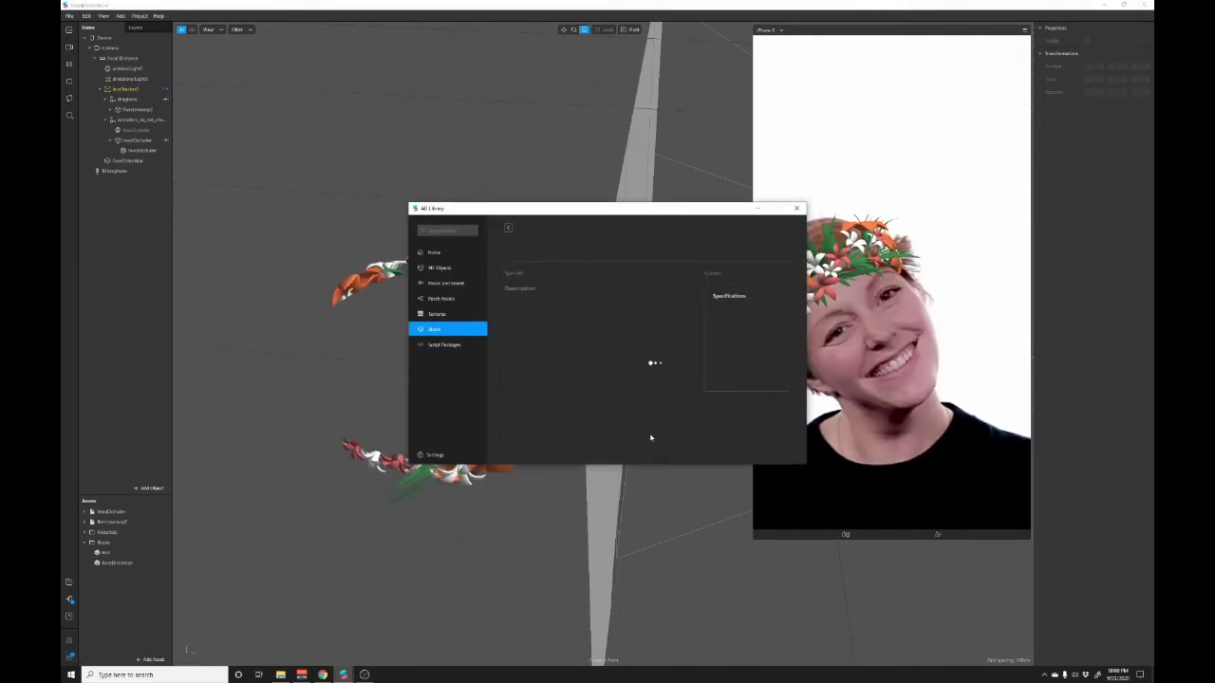
click(773, 247)
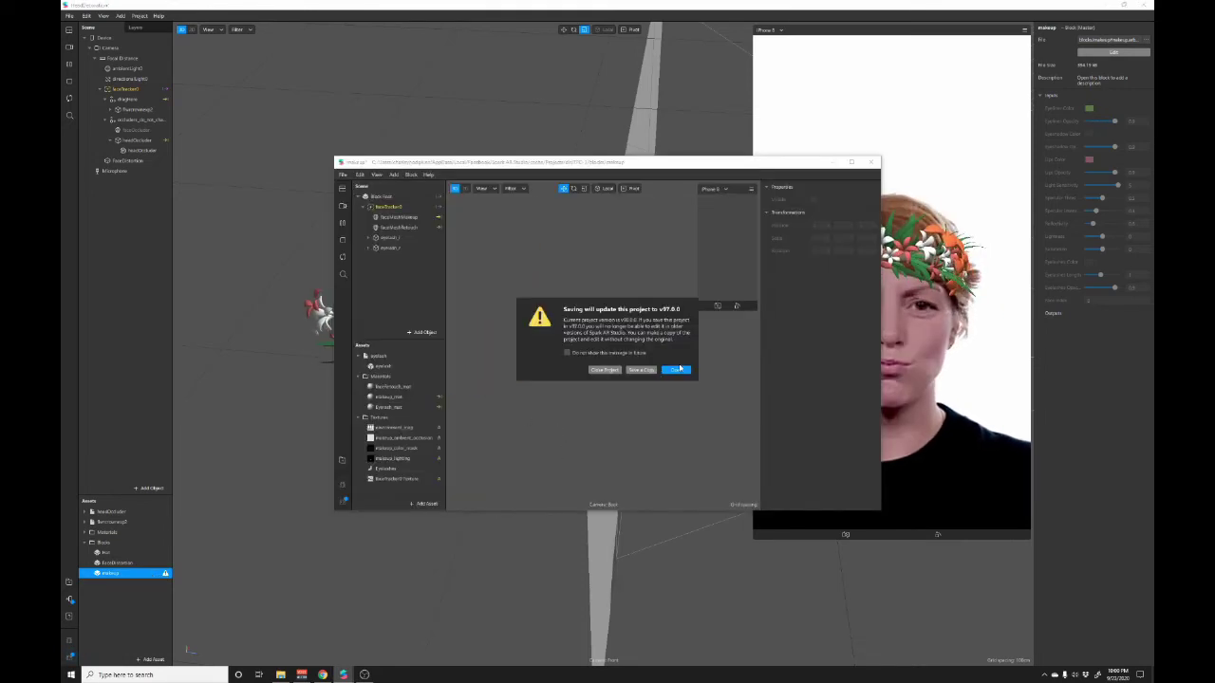
Save the makeup block as a v97.0.0 project and close its editing window.
click(679, 369)
click(682, 370)
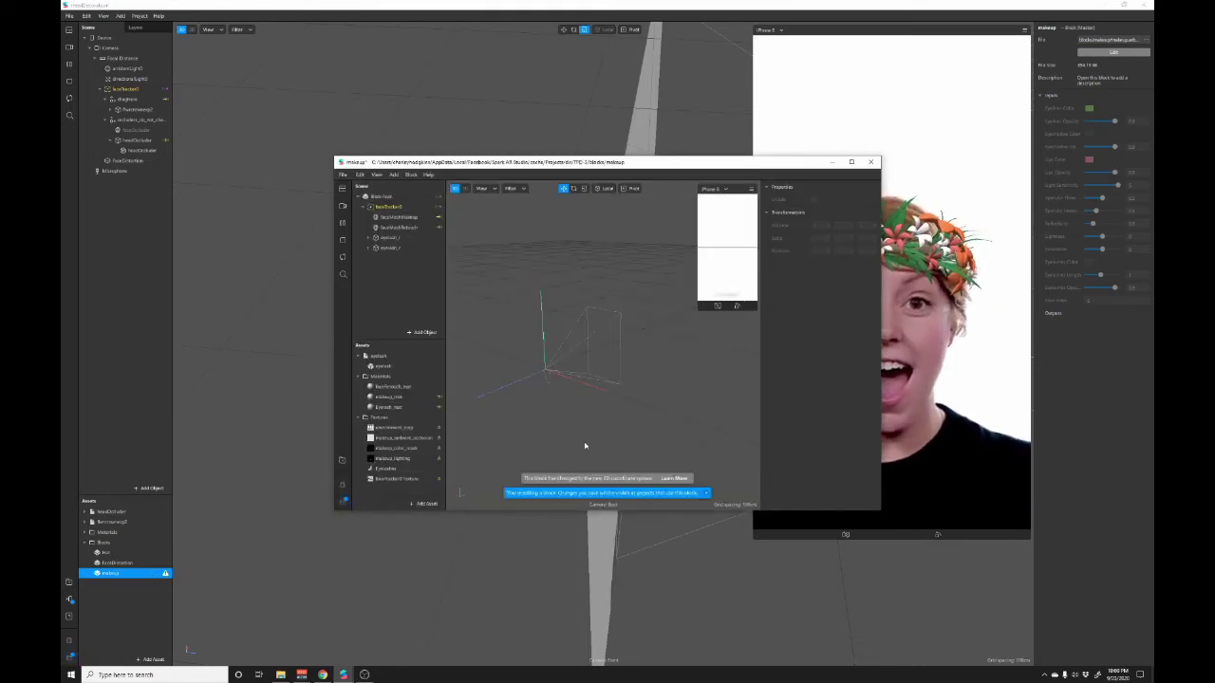
click(673, 318)
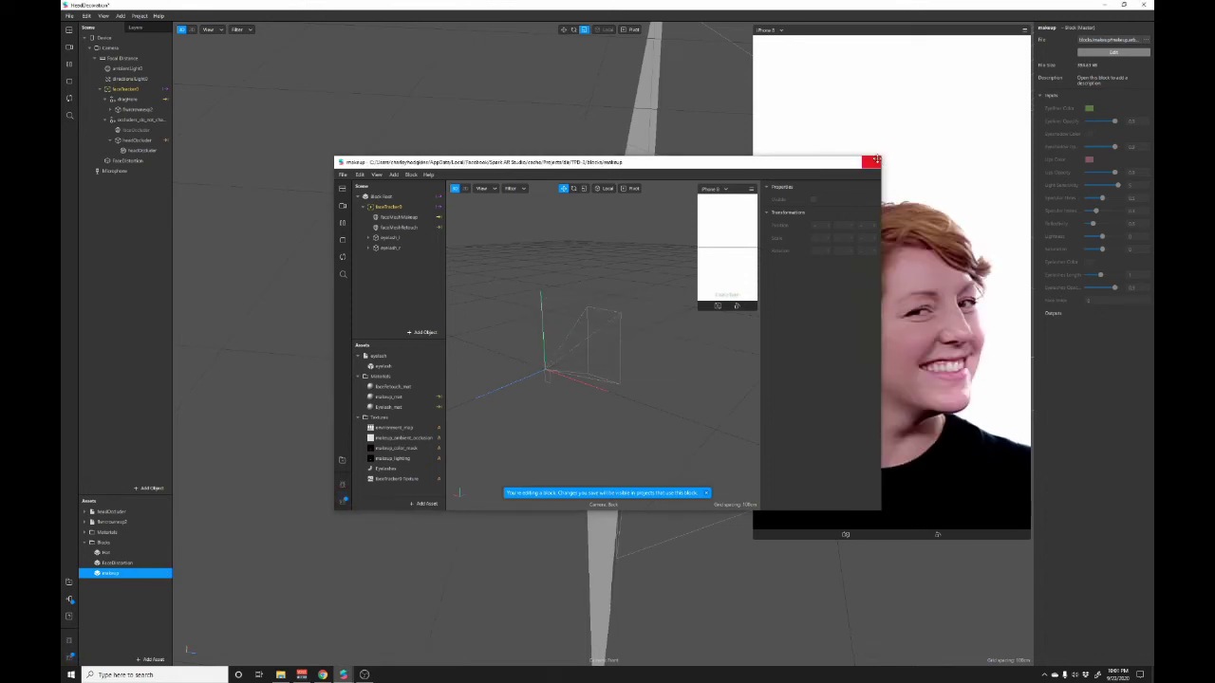
click(870, 161)
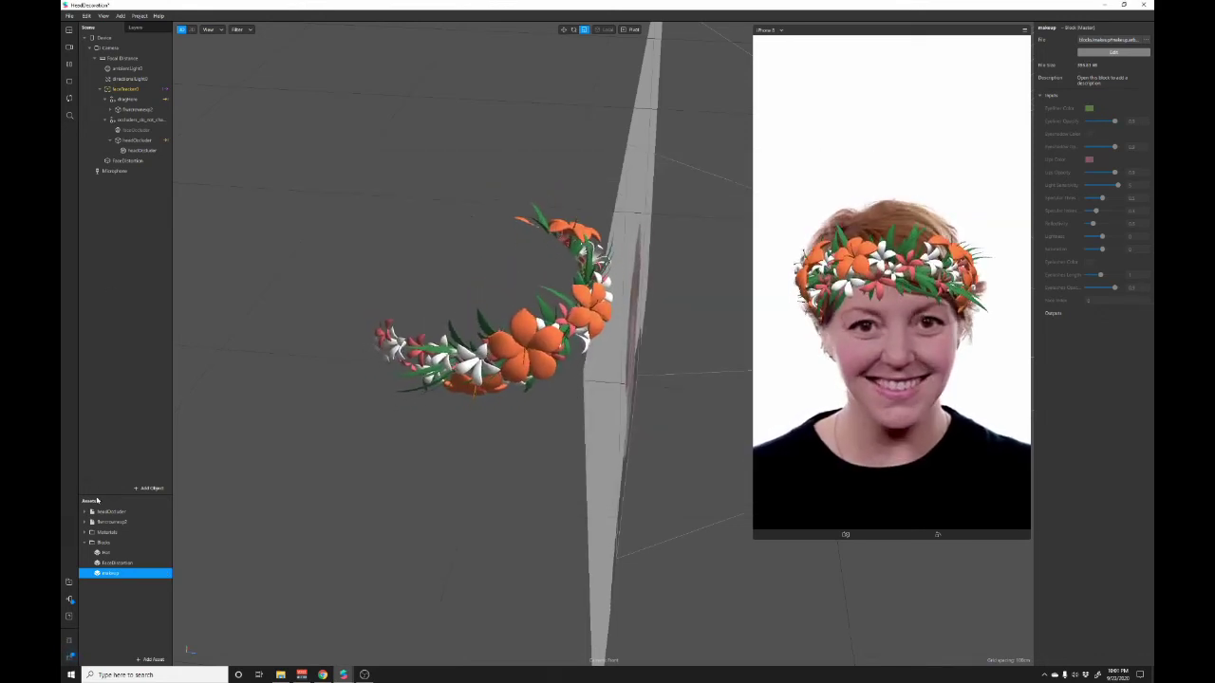
Add the makeup block to the scene and darken its eyeliner color to near black.
drag(109, 573, 113, 316)
drag(113, 316, 113, 314)
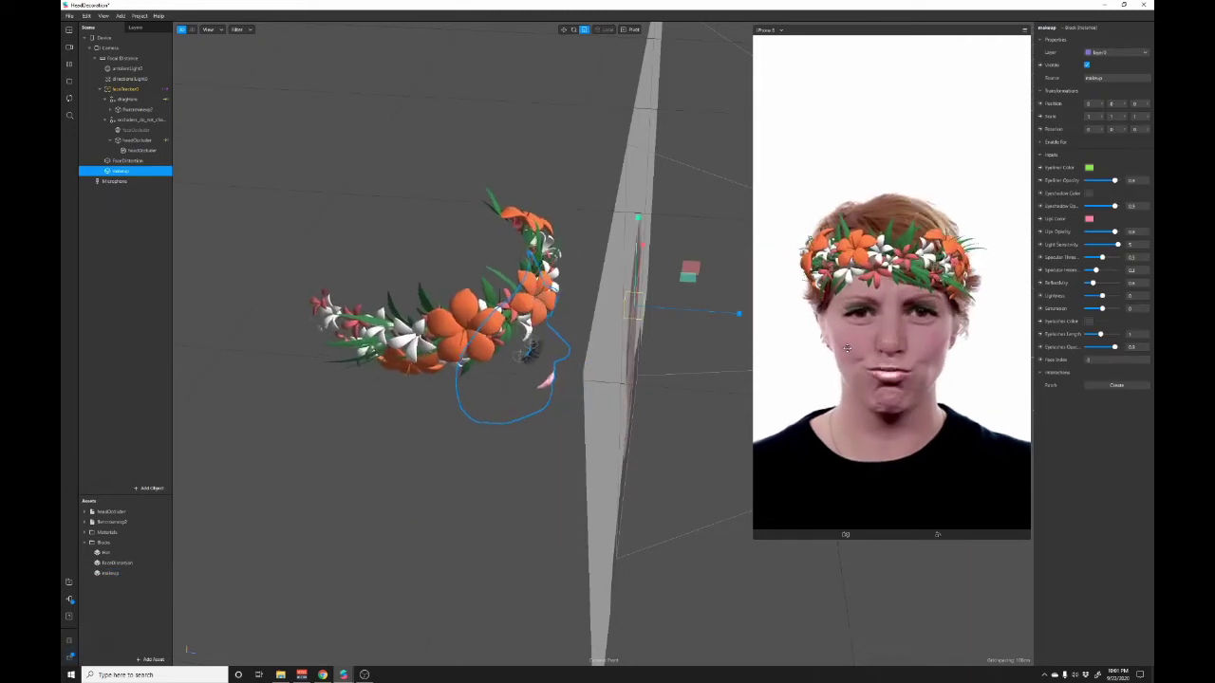
drag(713, 342, 712, 337)
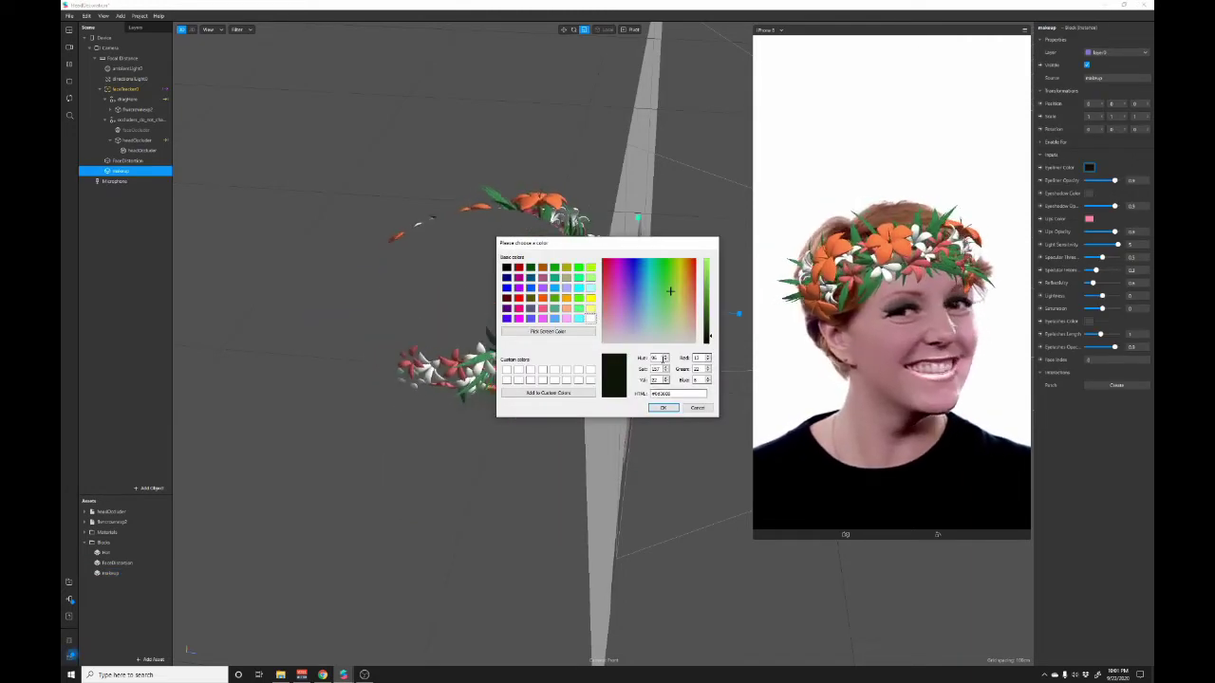
click(662, 408)
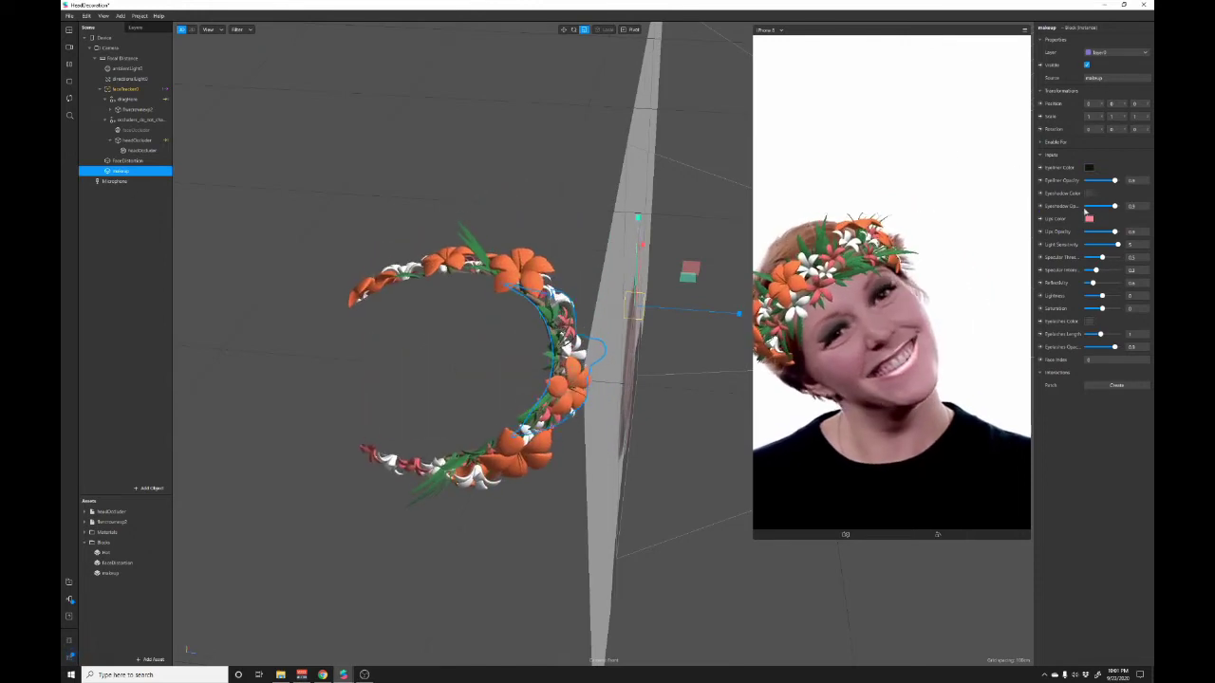
Keep the pink lips color, set eyeliner and eyeshadow opacity to 0, and reduce the lips opacity, eyelashes opacity and eyelashes length.
click(1089, 218)
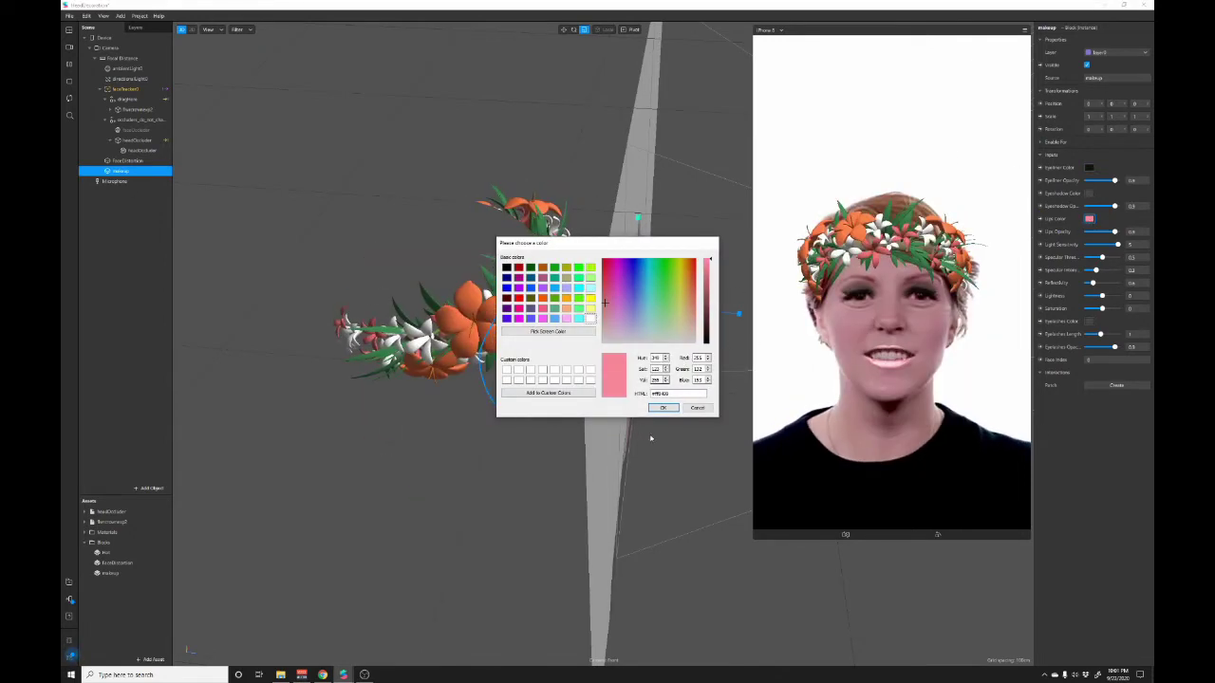
click(661, 409)
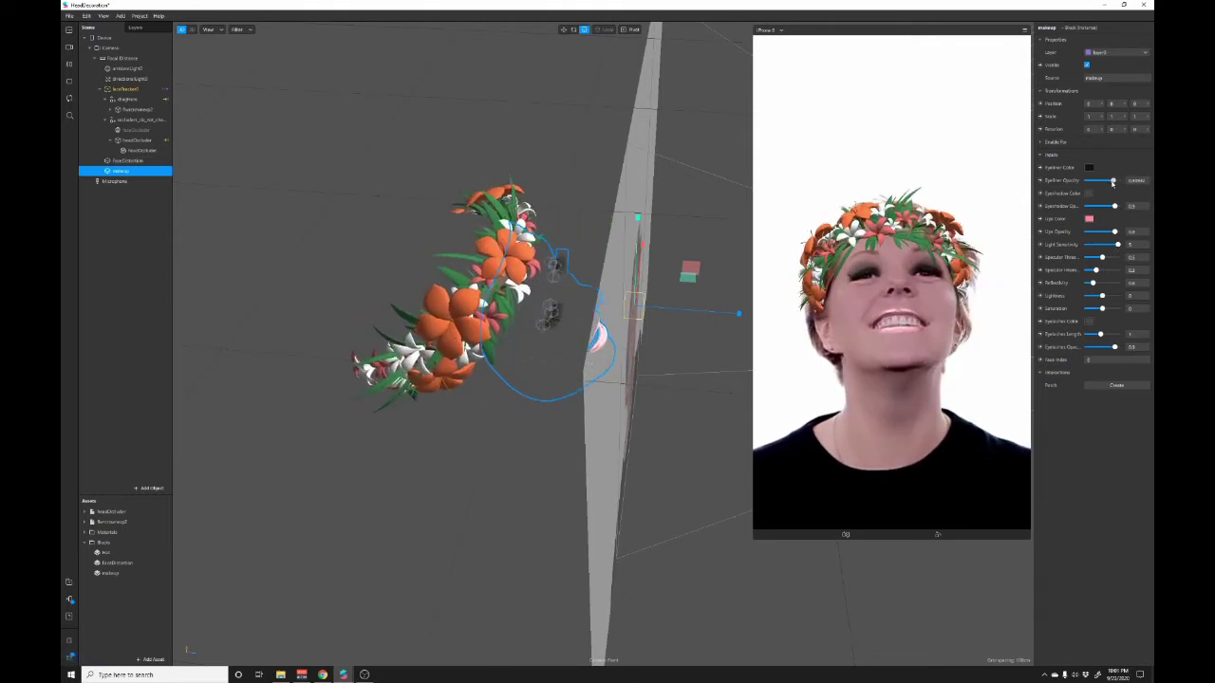
drag(1085, 186, 1088, 187)
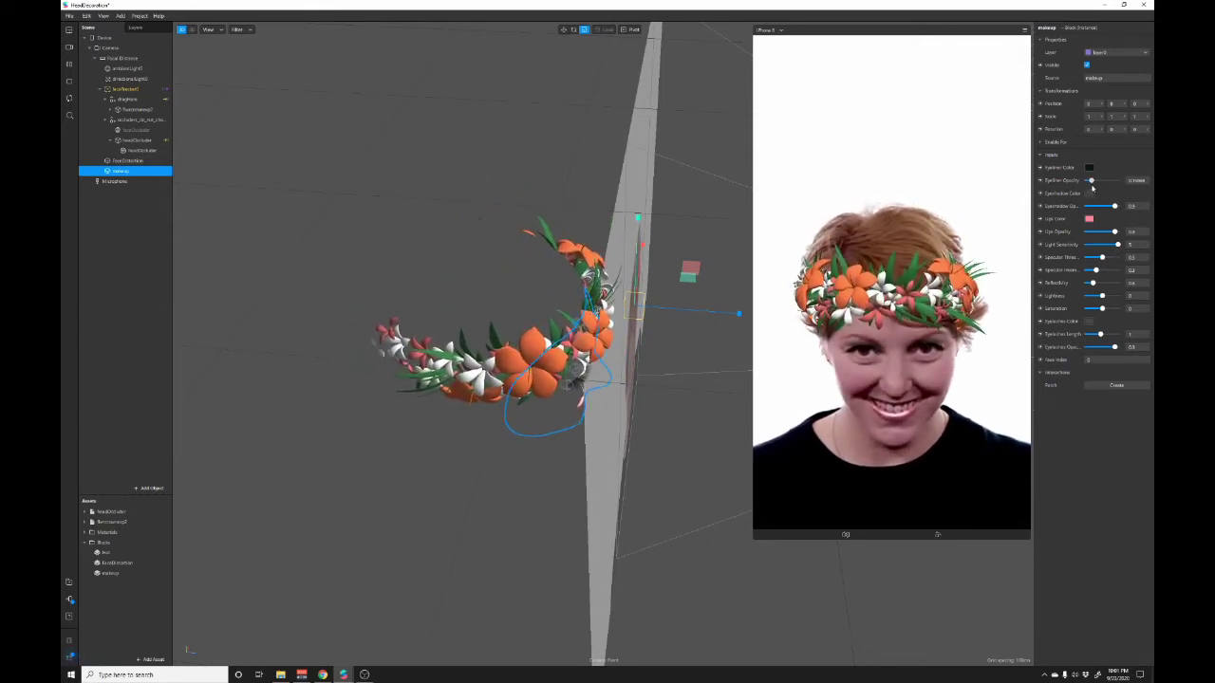
click(1087, 205)
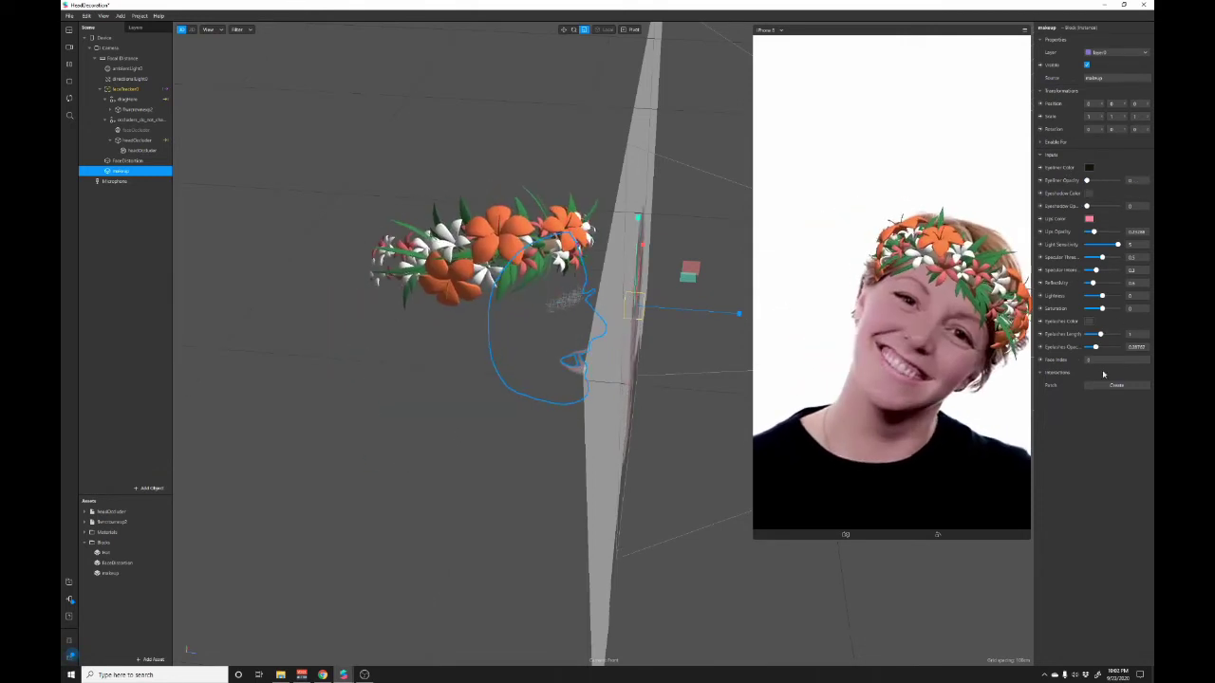
click(1091, 334)
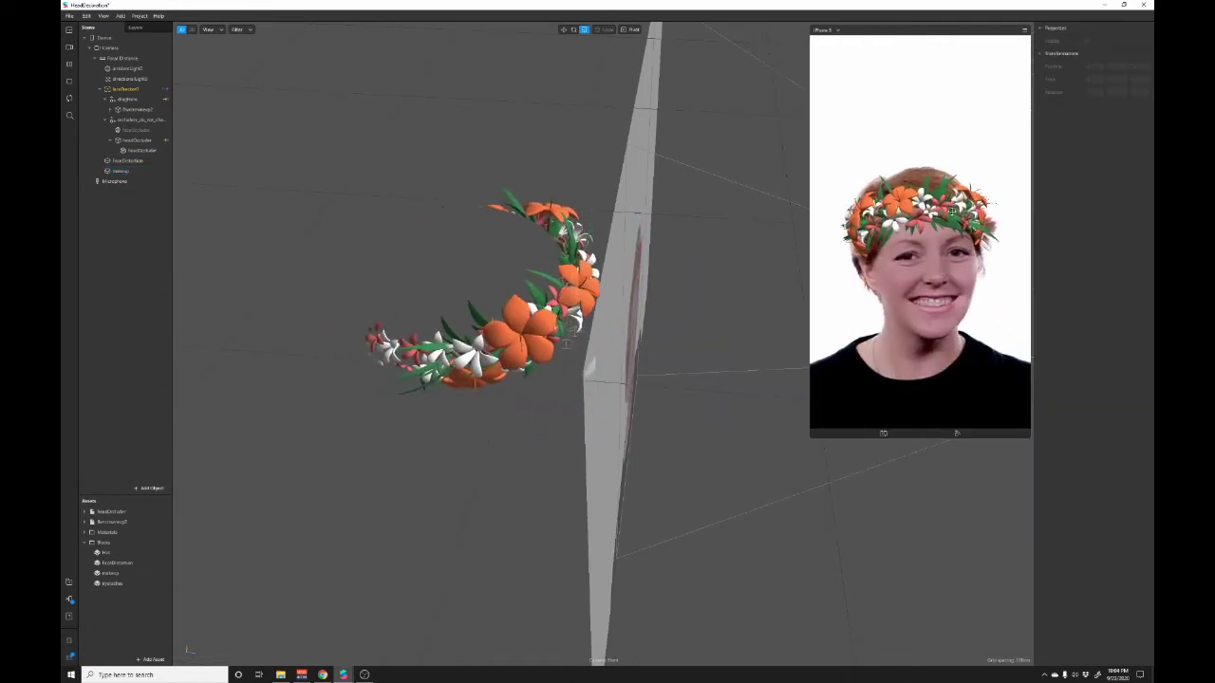
Enlarge the simulator preview to inspect the flower crown and makeup on the face.
drag(809, 439, 655, 577)
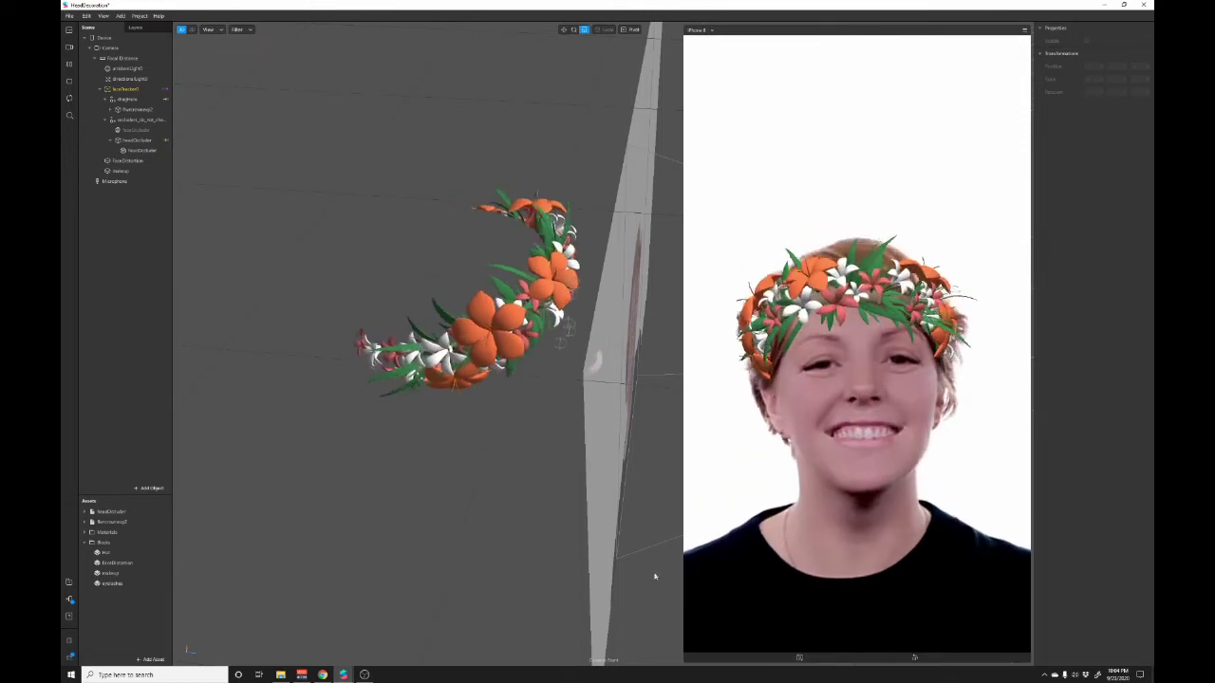